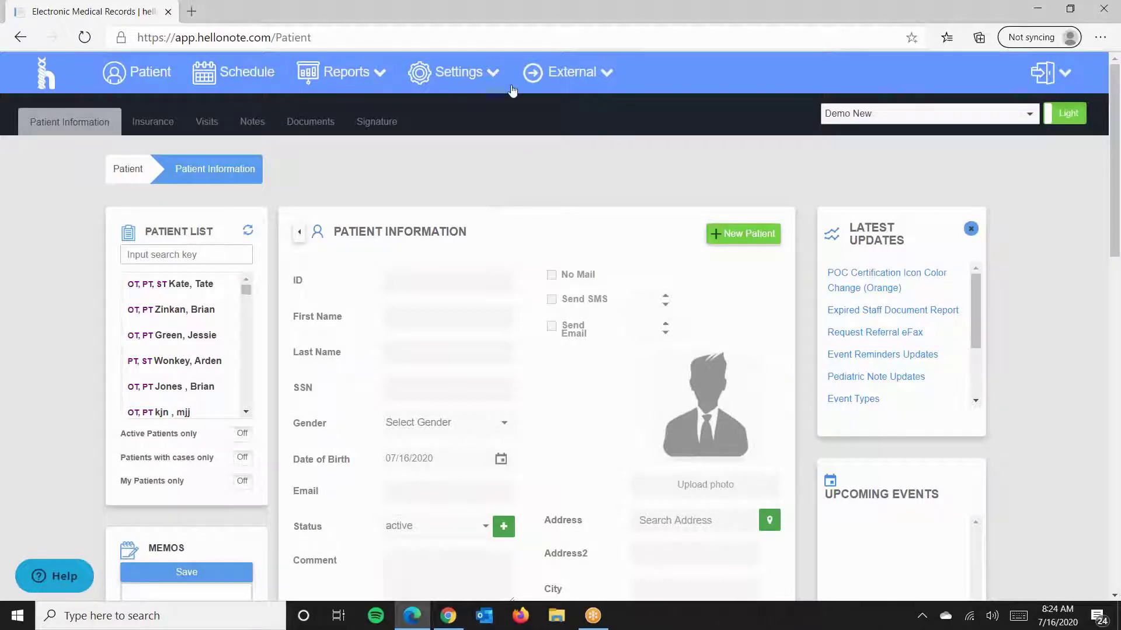
Go to the Note Template page through the Settings menu.
left_click(457, 83)
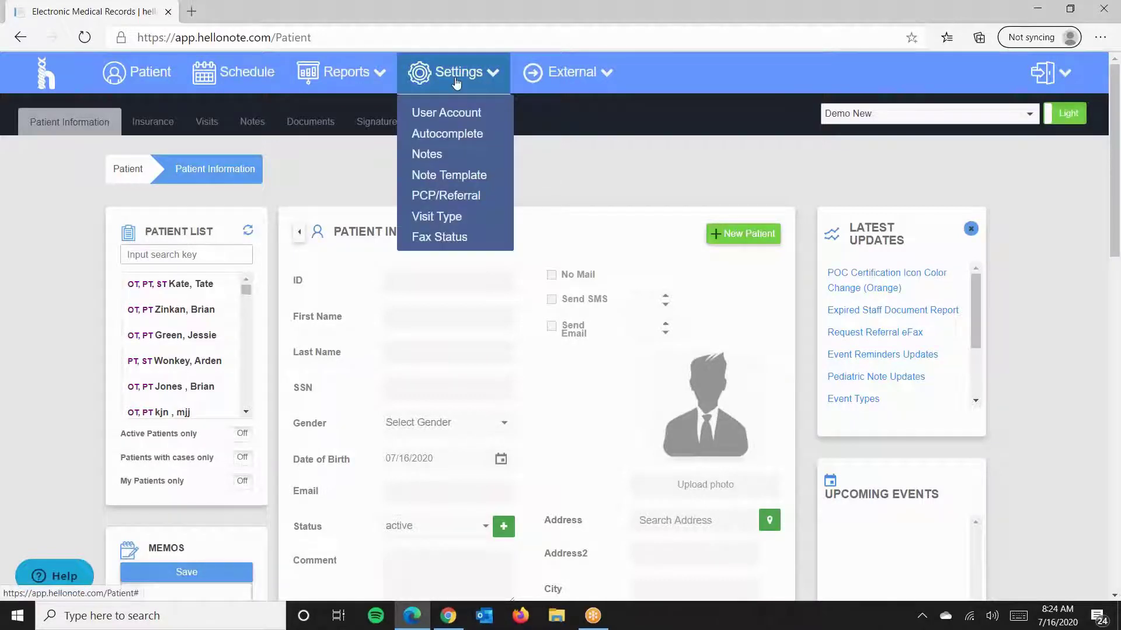
left_click(449, 175)
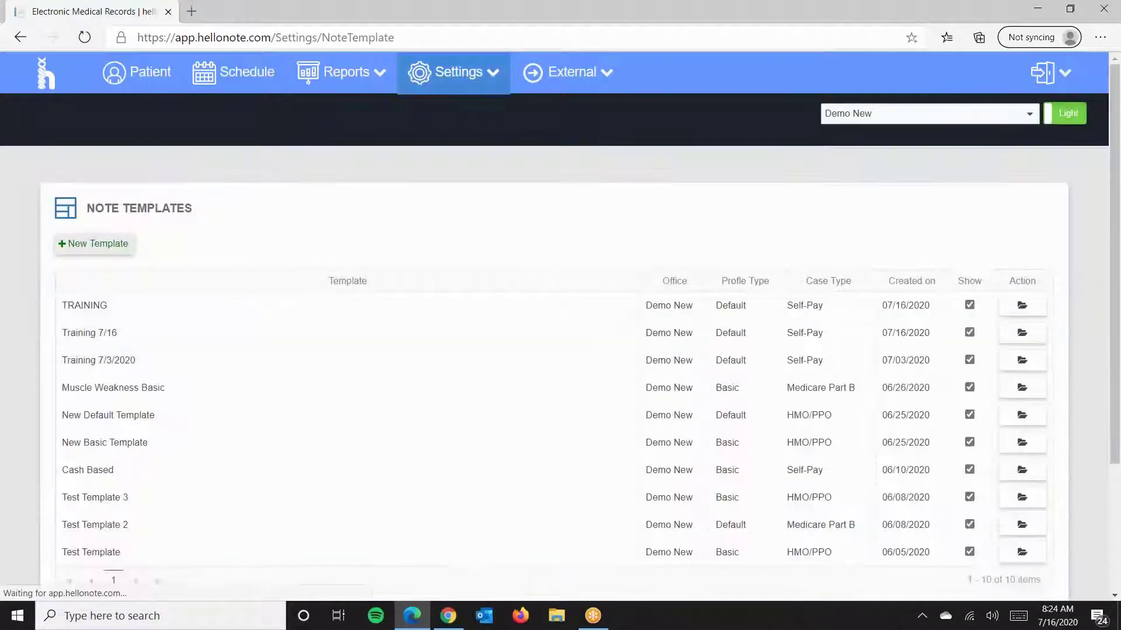
Create the note template 'Training 7/16 P:1' with Default profile and Self Pay case type.
left_click(96, 243)
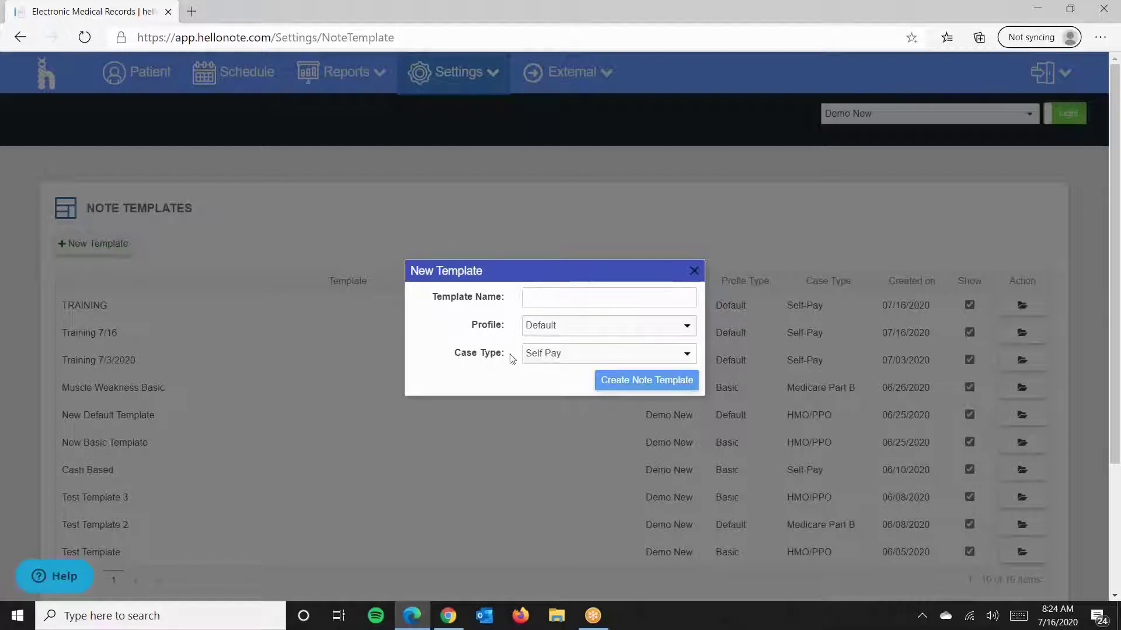
left_click(580, 299)
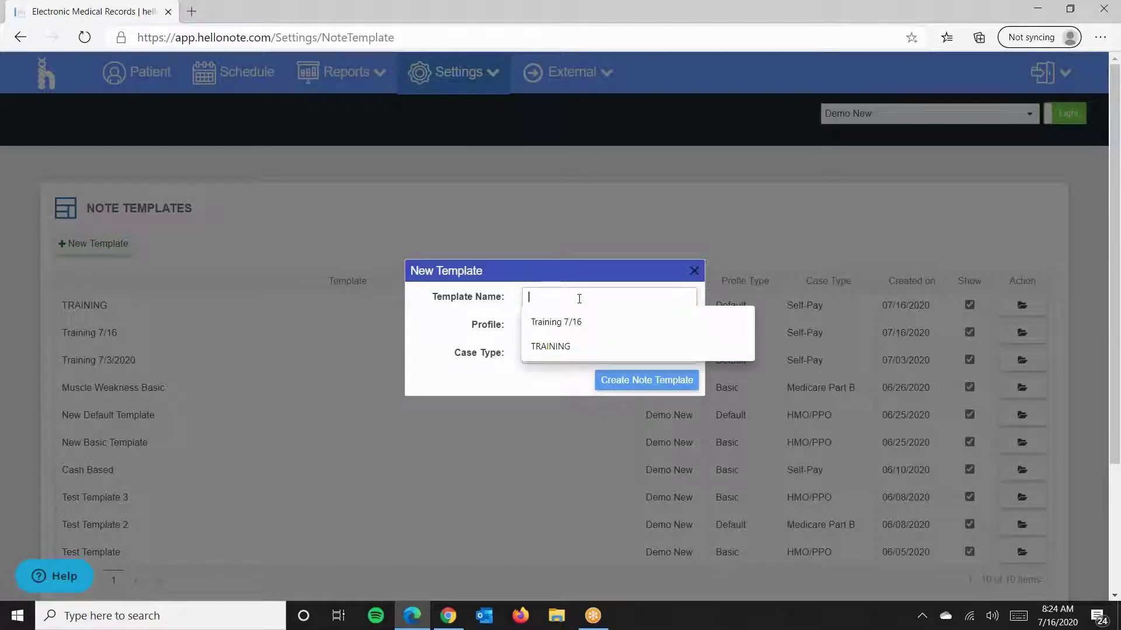
left_click(580, 323)
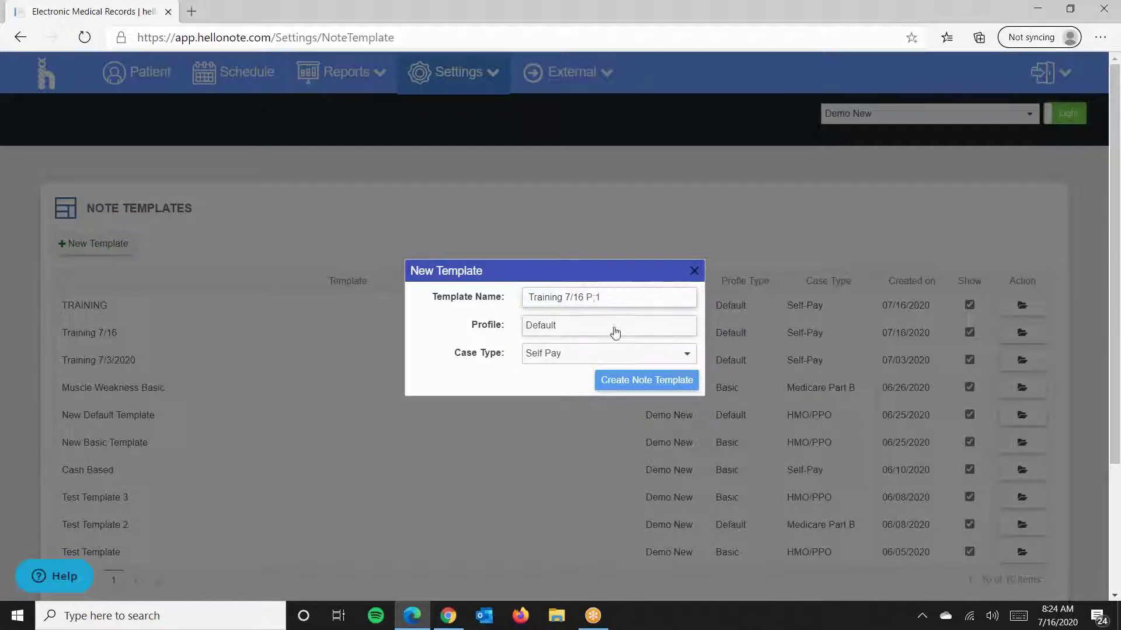
left_click(636, 380)
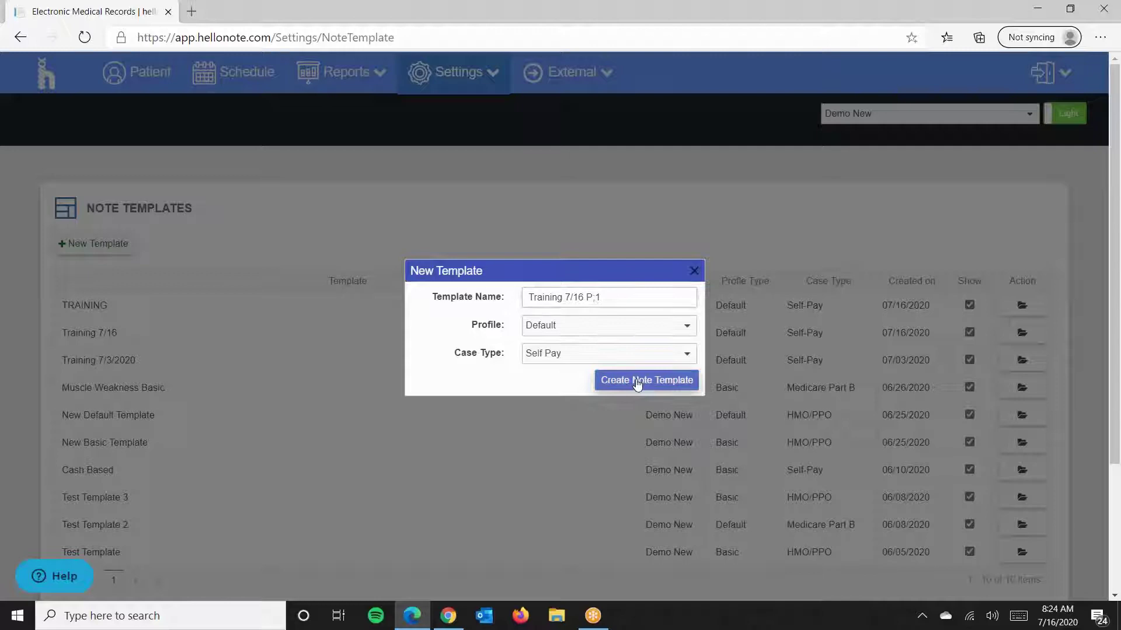
left_click(652, 358)
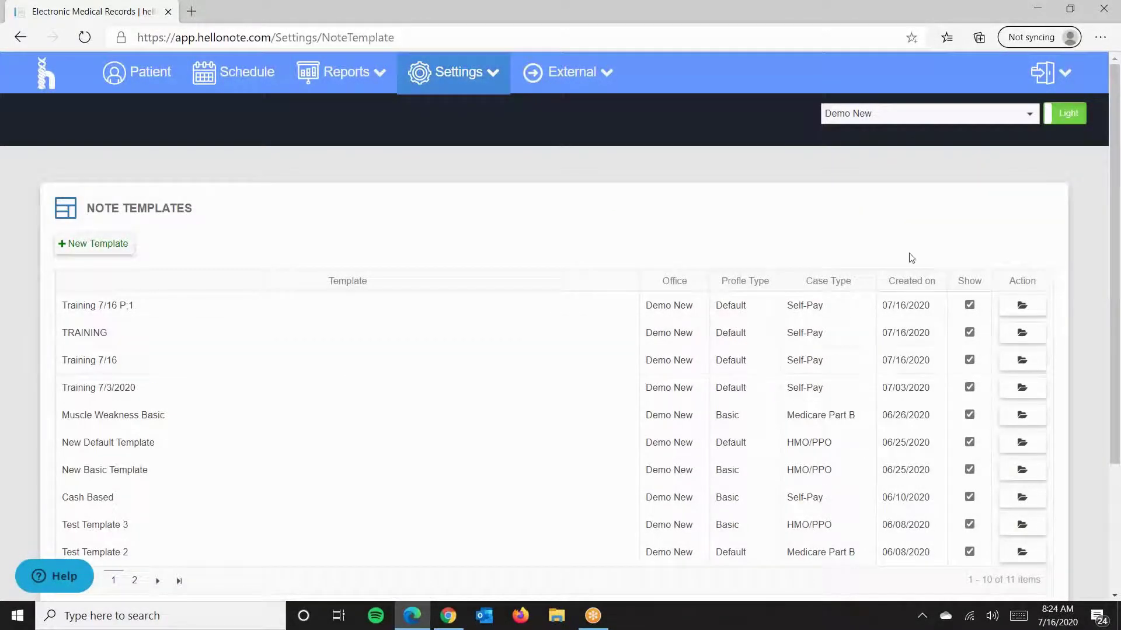
Open the Training 7/16 P:1 template and fill Reason for Referral with the suggested 'Patient' sentence.
left_click(1012, 308)
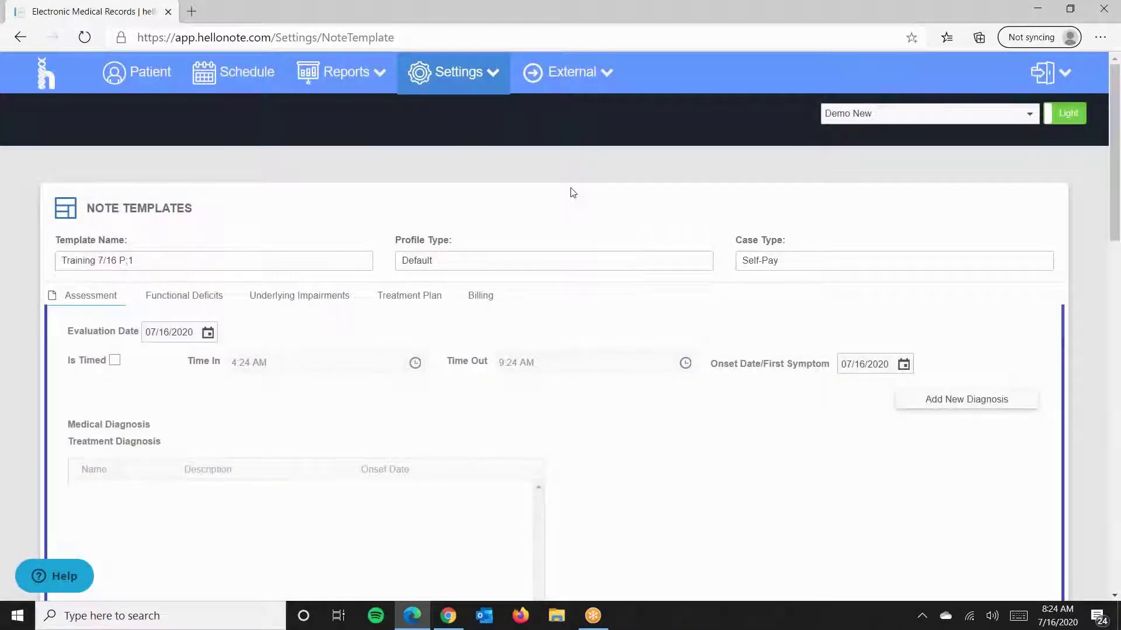
scroll(520, 205, "down", 6)
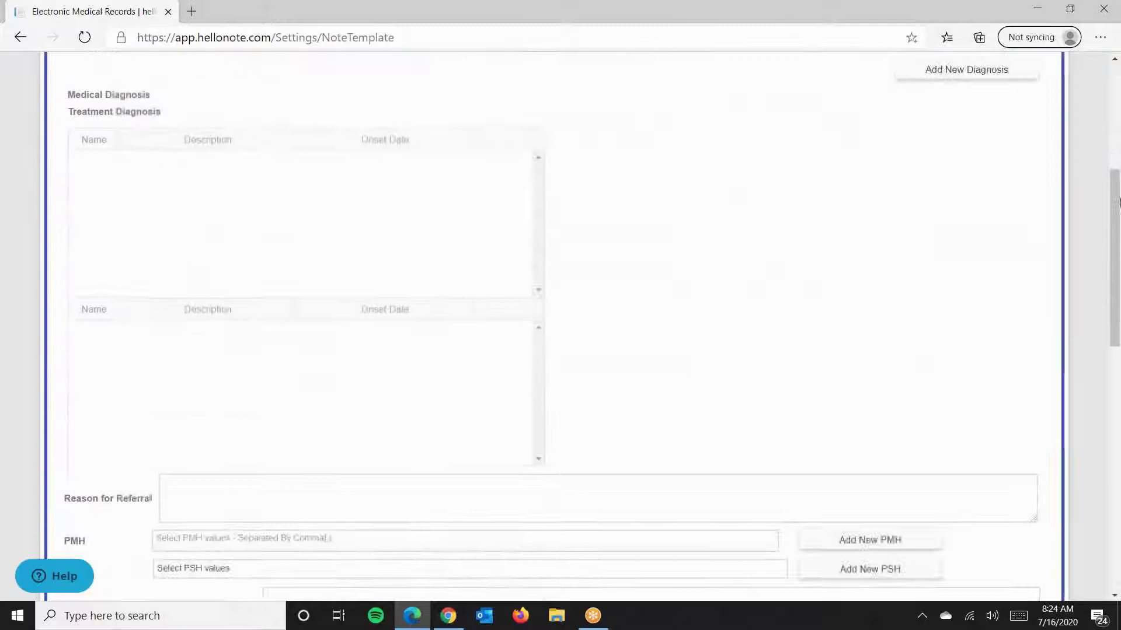
left_click_drag(1116, 205, 1033, 241)
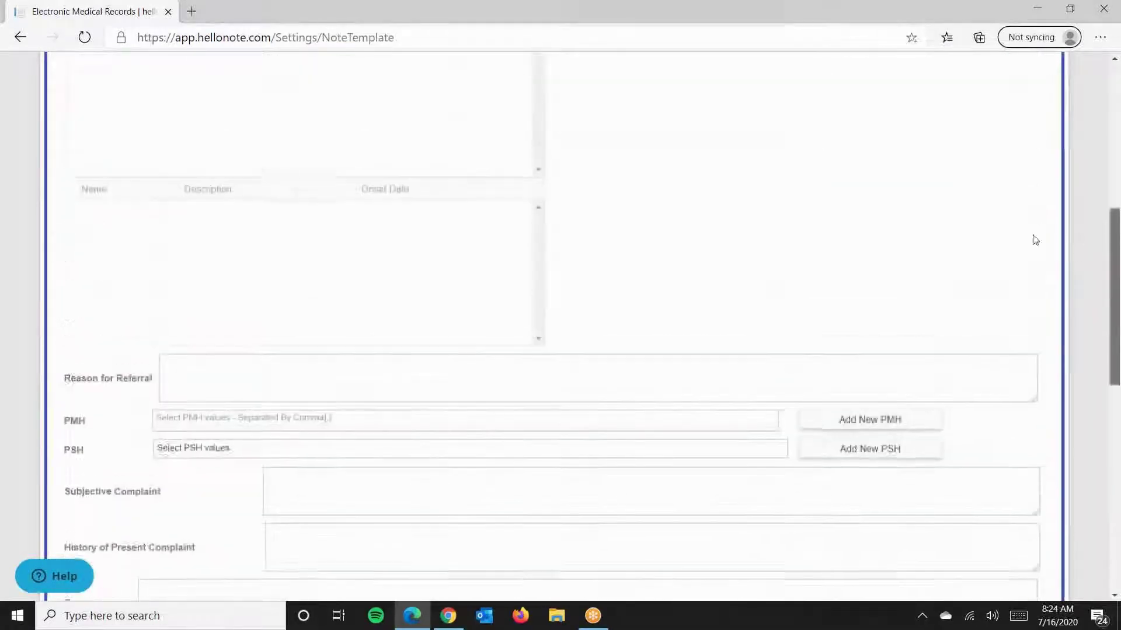
left_click(229, 379)
scroll(264, 371, "down", 3)
scroll(265, 371, "up", 8)
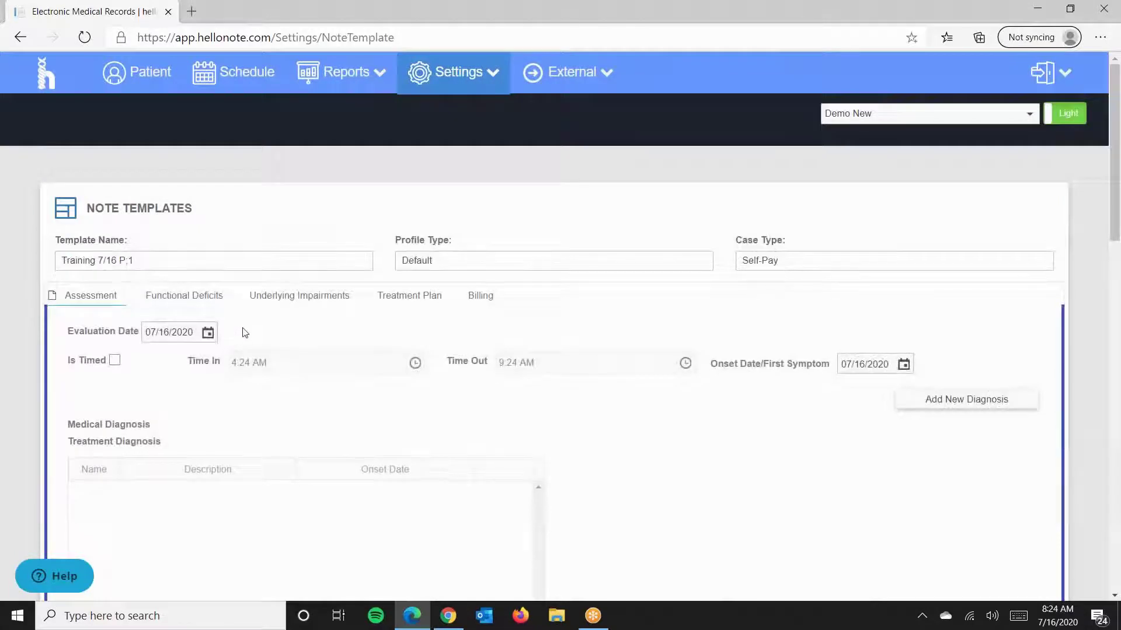
scroll(242, 329, "down", 10)
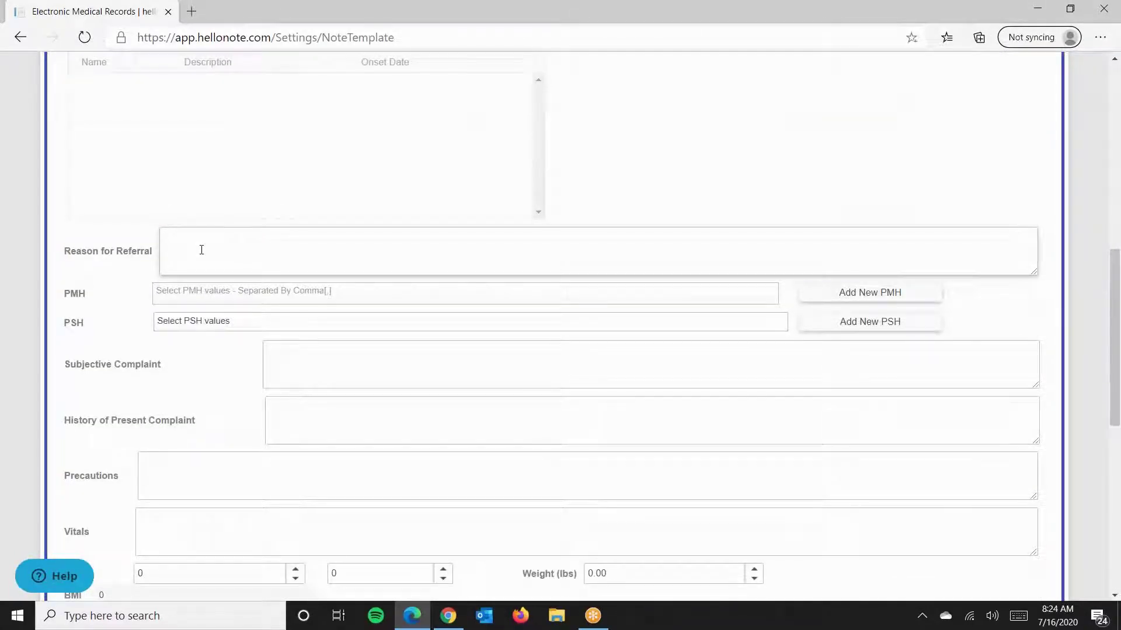
type("Patient")
left_click(209, 289)
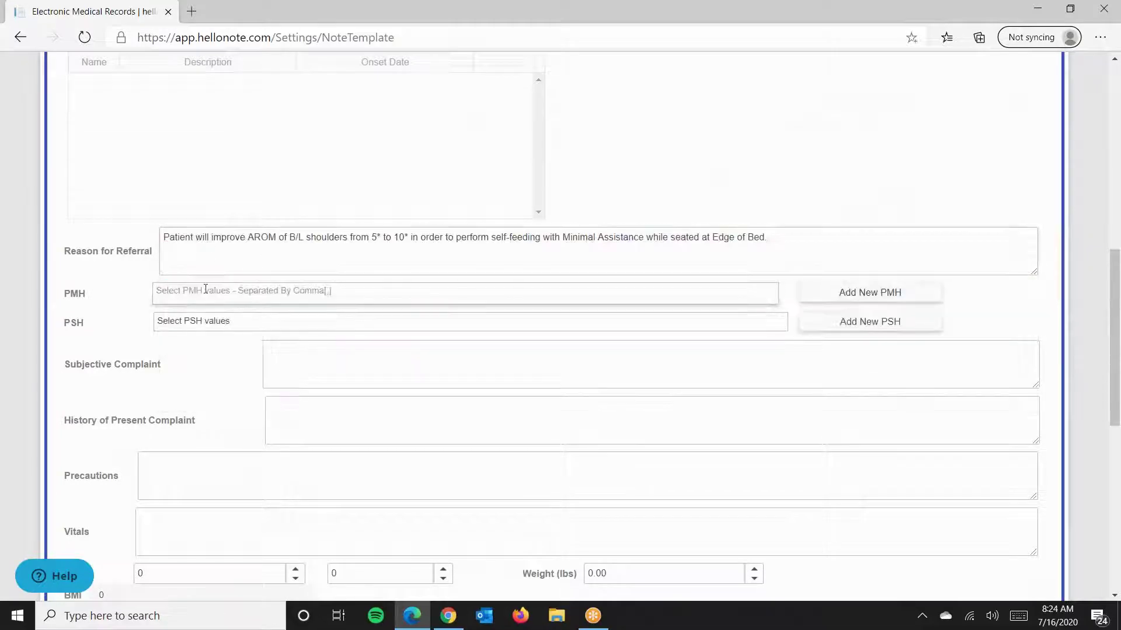
scroll(304, 202, "down", 3)
Enter subjective complaint 'I felt weak today' and add age, family situation and smoker to Social History.
left_click(305, 202)
type("\"I felt weak today\"")
scroll(304, 201, "down", 6)
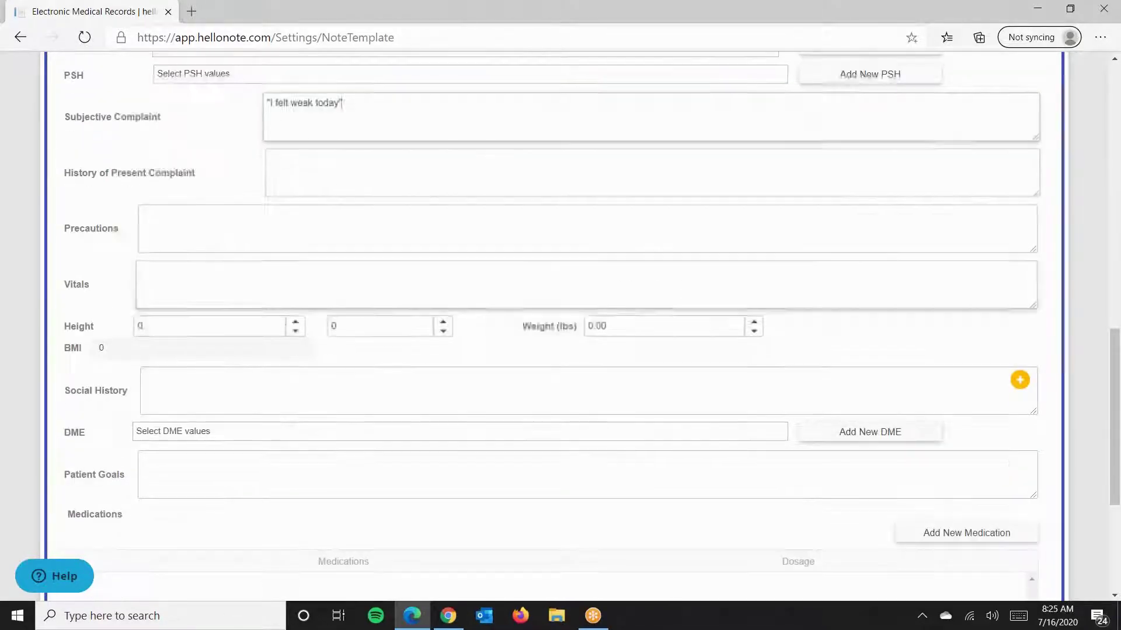
left_click(253, 140)
left_click(441, 188)
left_click(451, 331)
left_click(441, 403)
left_click(676, 477)
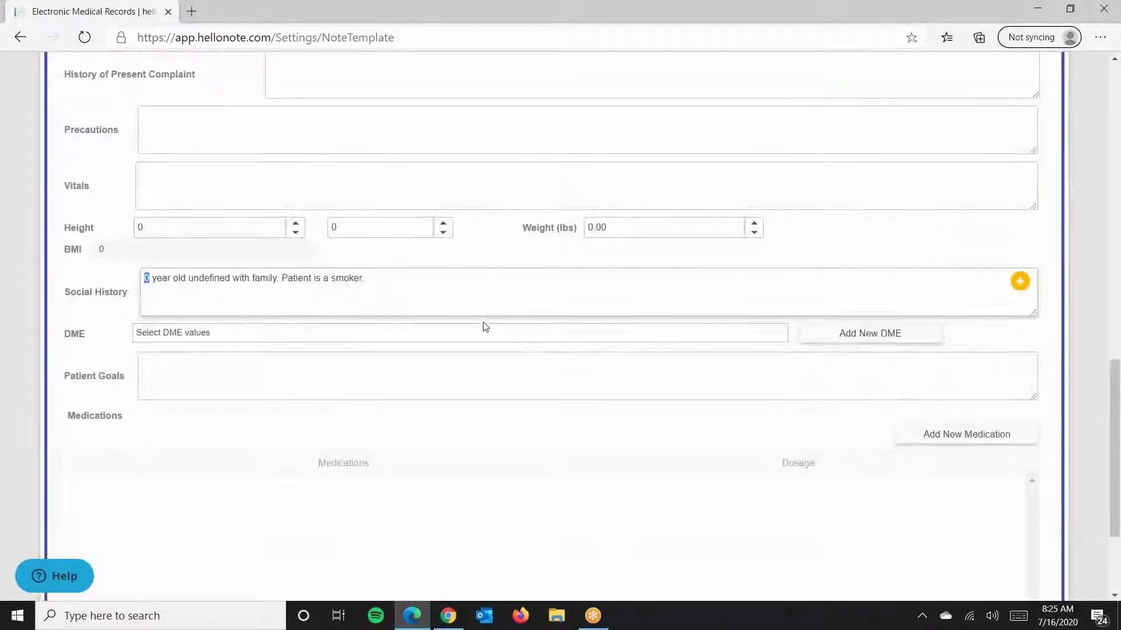
Enter the patient goal 'I want to get dressed myself' and go to Functional Deficits.
scroll(210, 292, "down", 3)
left_click(222, 211)
type("\"I want t")
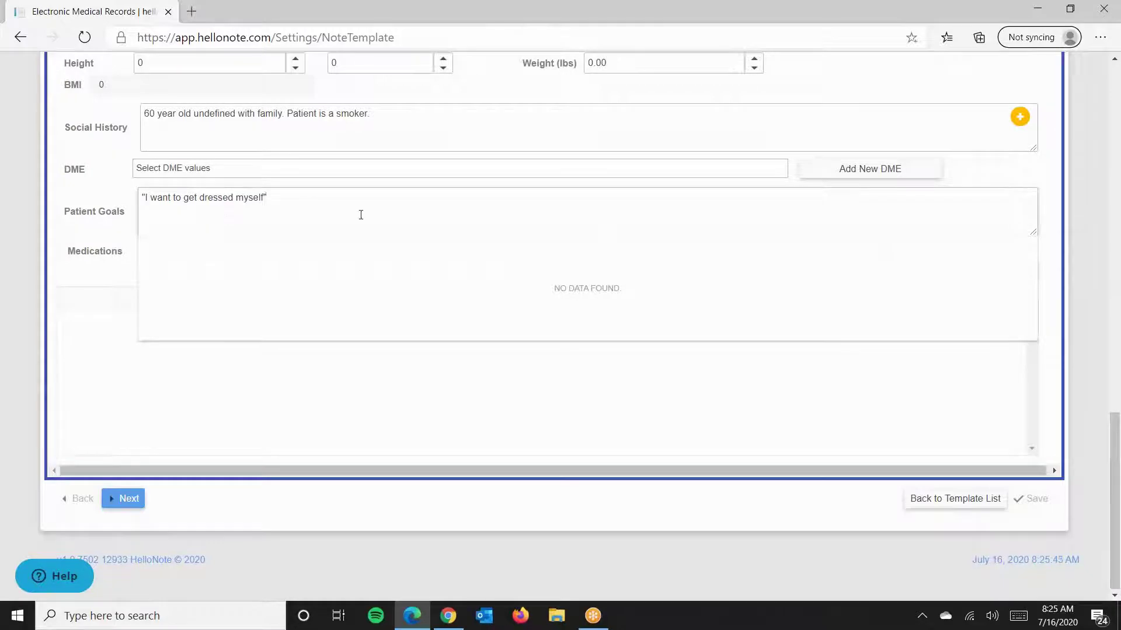
type("o get dressed myself\"")
left_click(123, 498)
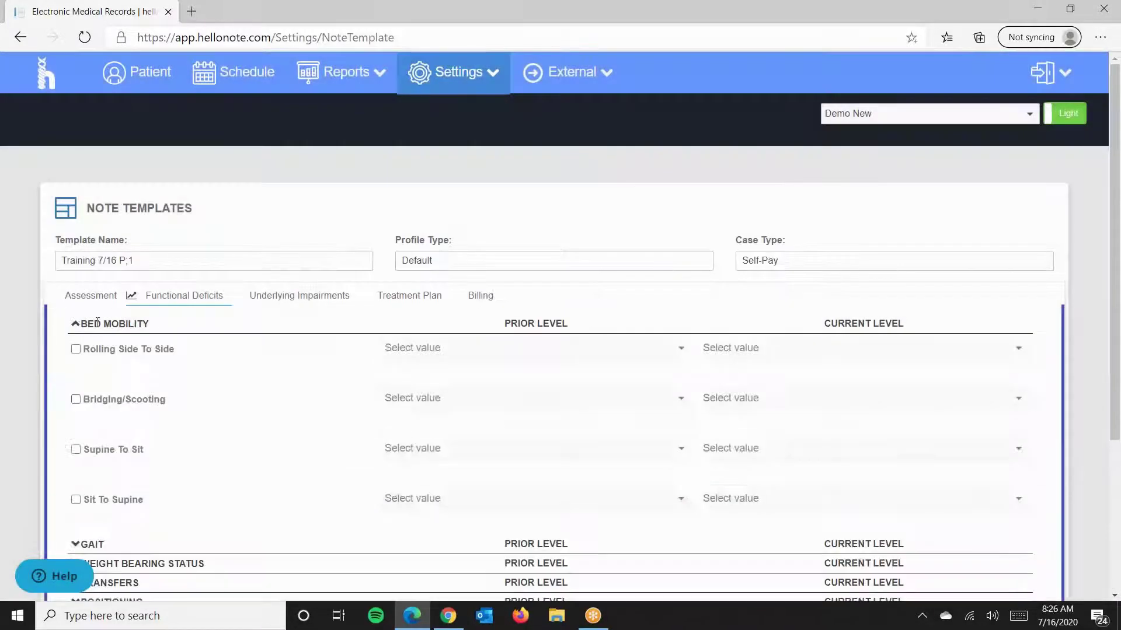
Assess Rolling Side To Side: prior level hand held assist, current level set-up.
left_click(76, 349)
left_click(653, 350)
left_click(525, 453)
left_click(759, 349)
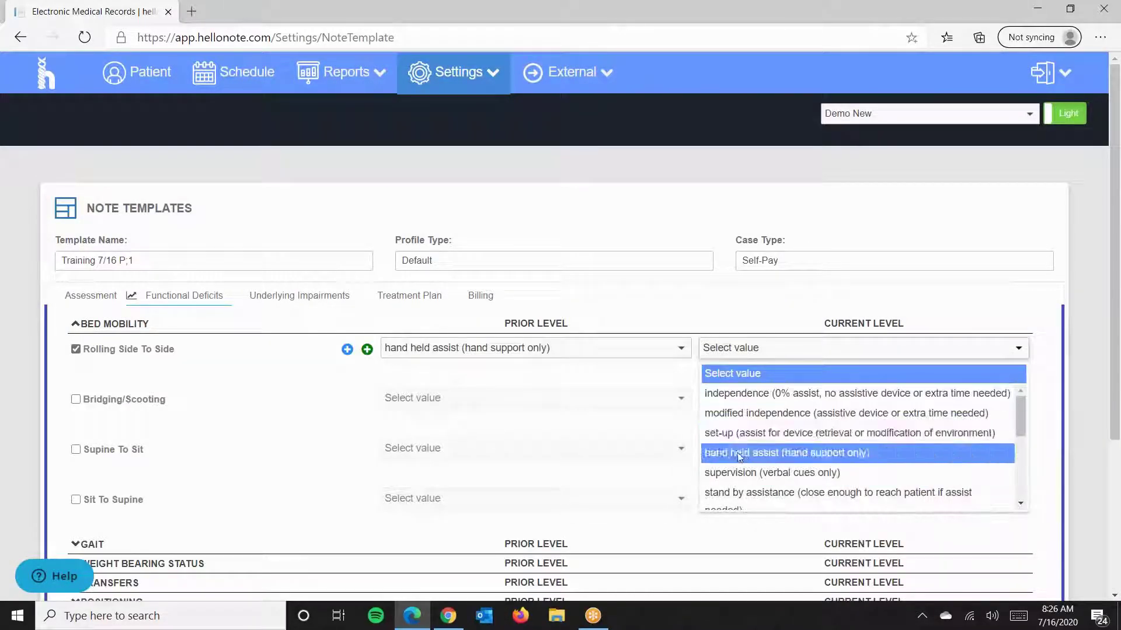
left_click(759, 433)
scroll(584, 350, "down", 5)
Assess Positioning: prior level lying in bed, current level seated in reclining wheelchair.
left_click(88, 325)
left_click(88, 243)
left_click(111, 300)
left_click(76, 325)
left_click(525, 324)
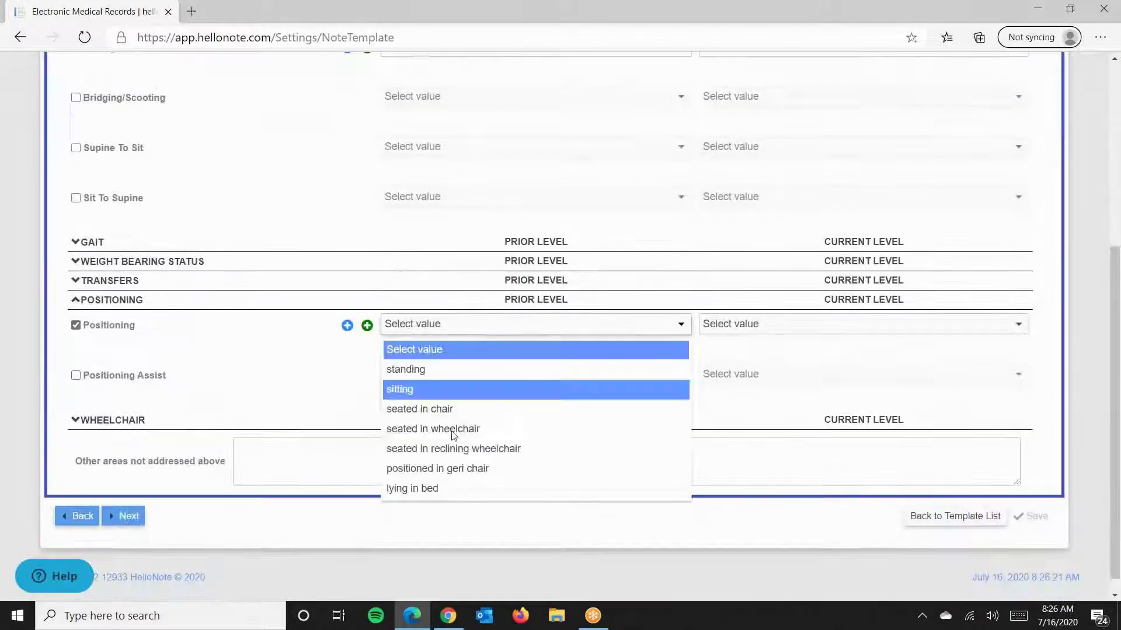
left_click(412, 488)
left_click(759, 324)
left_click(759, 449)
left_click(125, 498)
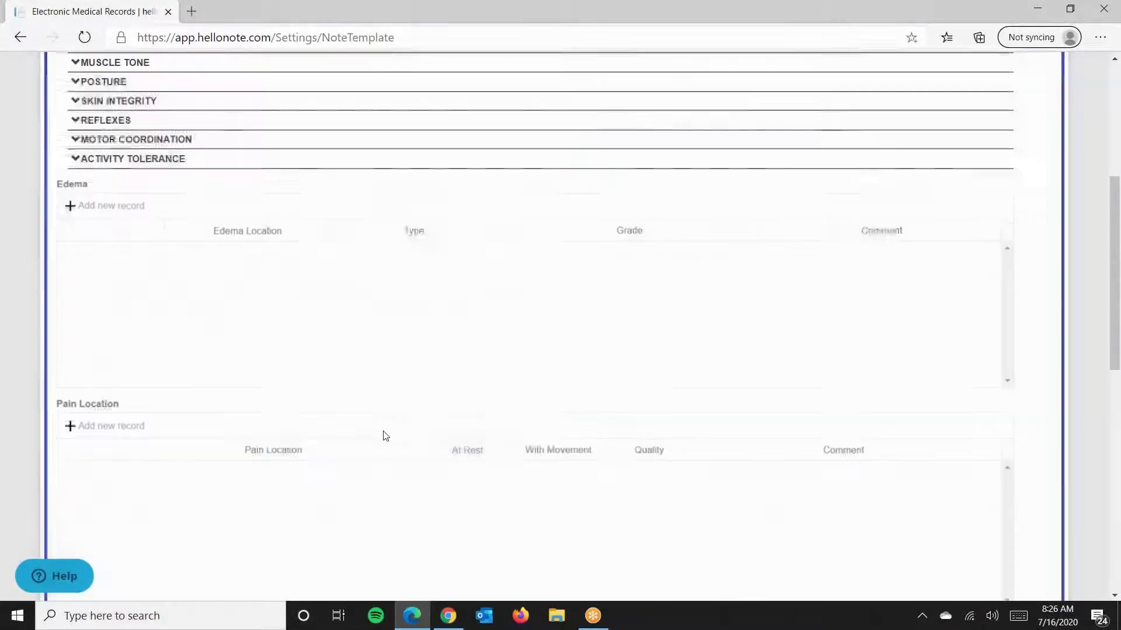
Record a Tone Left UE value and set Gross Motor Left LE to Internally impaired.
scroll(385, 436, "up", 6)
scroll(234, 292, "down", 3)
left_click(112, 216)
left_click(75, 290)
left_click(409, 290)
left_click(409, 310)
left_click(131, 485)
scroll(82, 397, "down", 4)
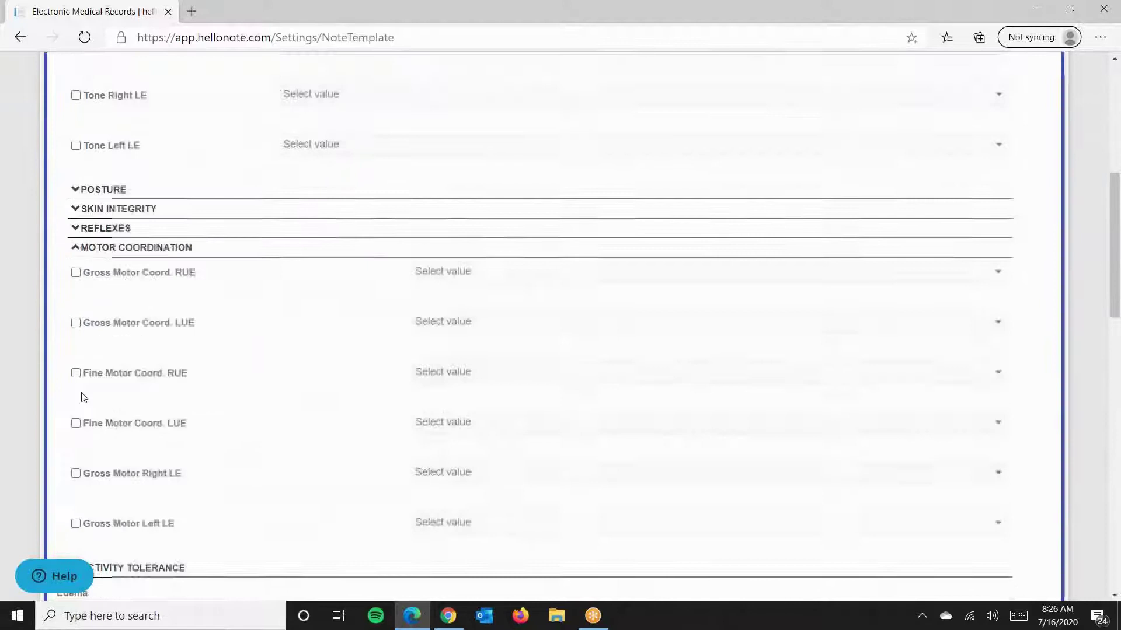
scroll(82, 398, "down", 3)
left_click(76, 358)
left_click(500, 366)
left_click(471, 412)
scroll(470, 420, "down", 12)
Add Wrist to Objective Findings with a left flexion AROM of 50.
left_click(154, 225)
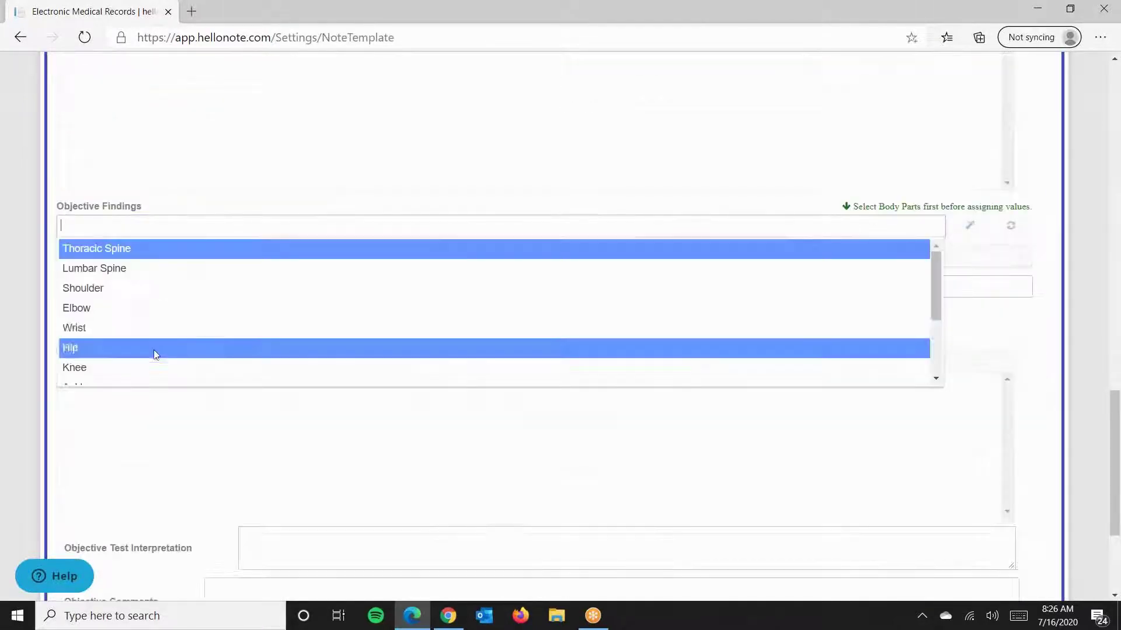
left_click(155, 328)
scroll(373, 268, "down", 1)
left_click(380, 270)
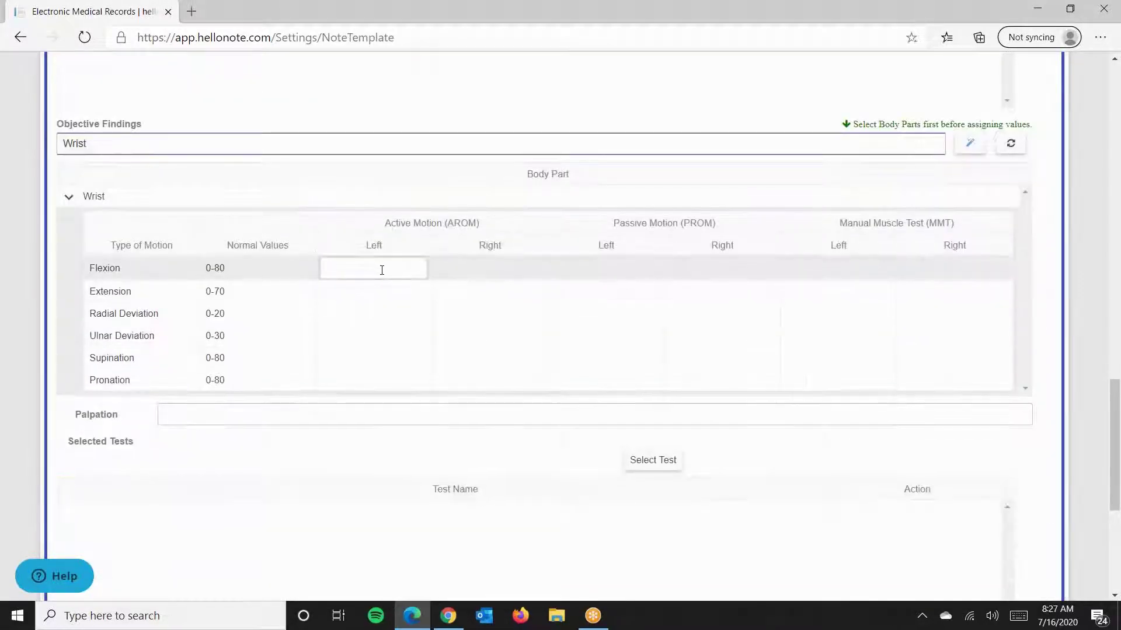
type("50")
key("Tab")
scroll(501, 265, "down", 15)
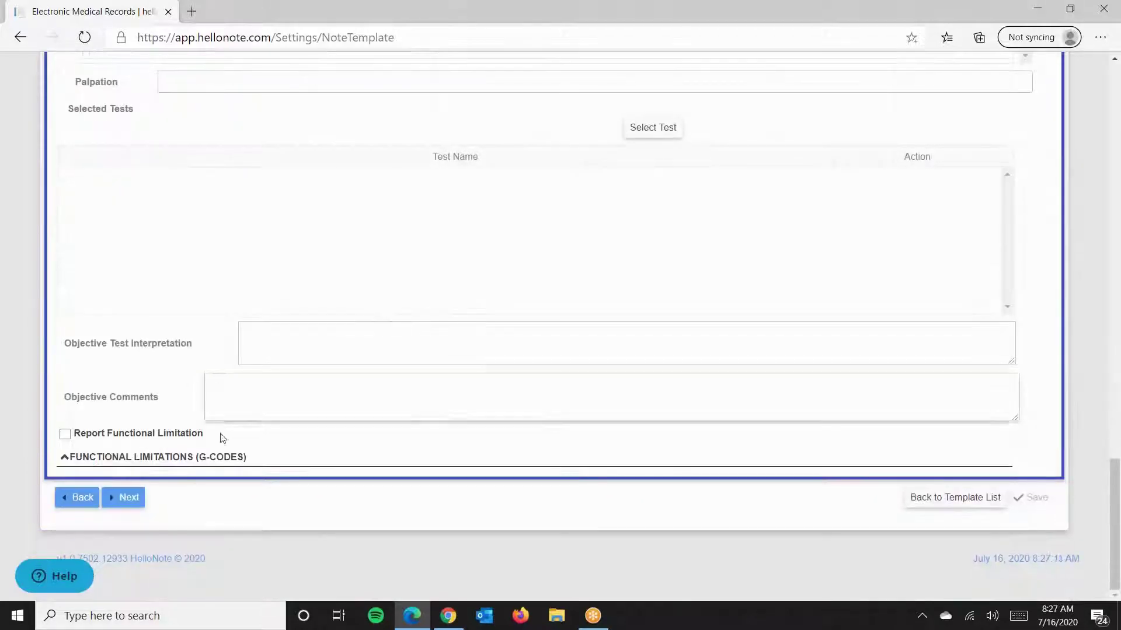
left_click(271, 339)
Add treatment codes 97161, 97162, W97545, 97129 and 97112 to Recommended Treatment.
scroll(325, 402, "down", 10)
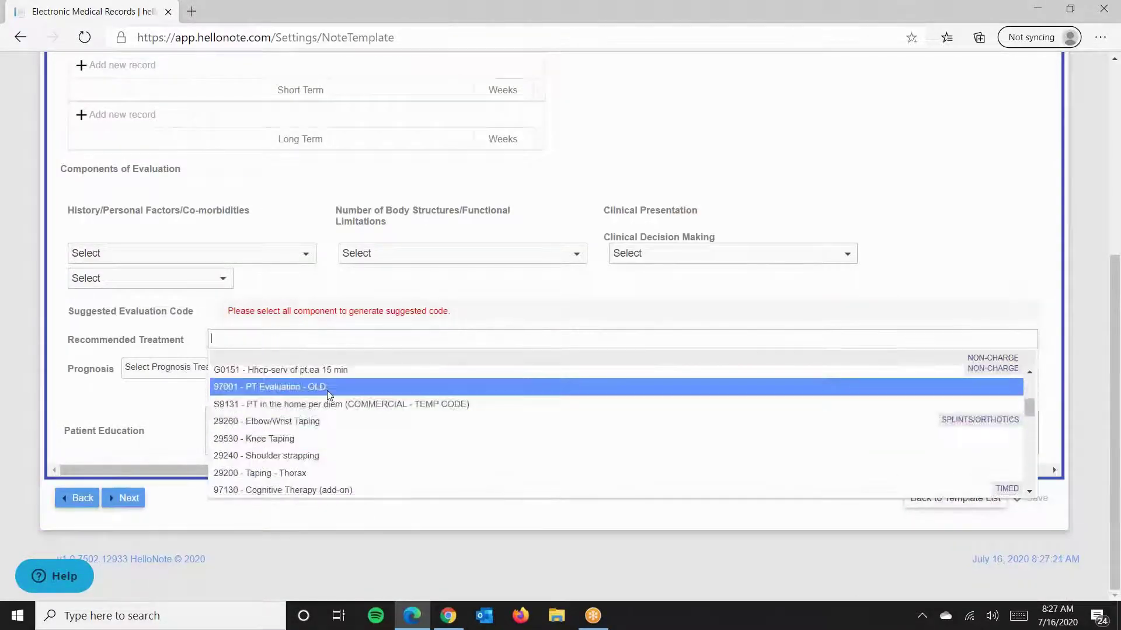
scroll(449, 415, "down", 2)
left_click(393, 417)
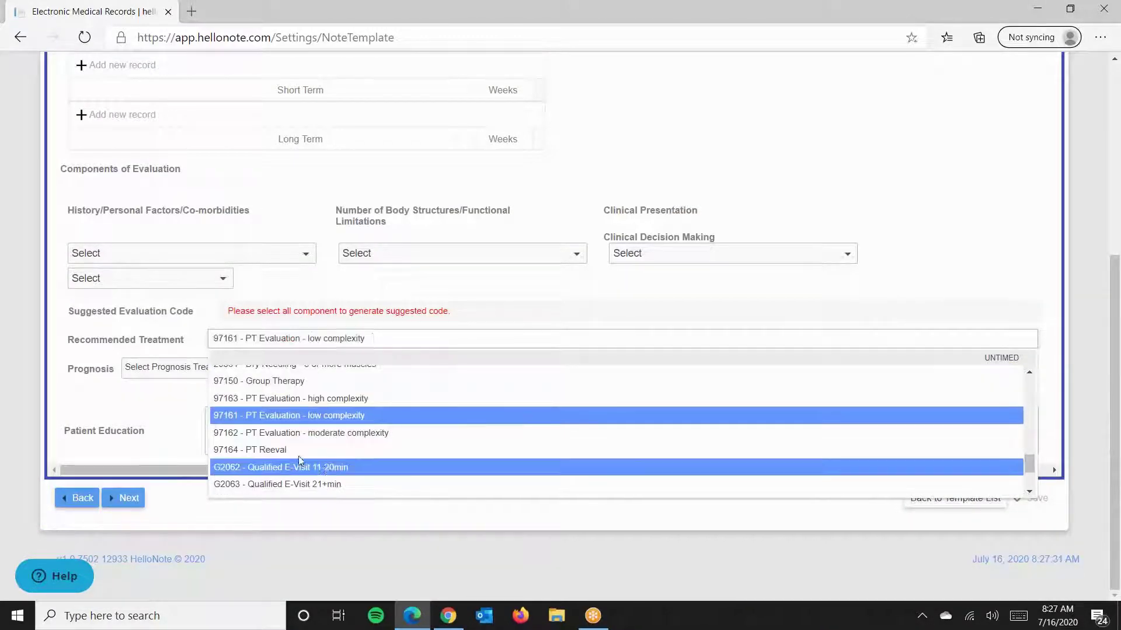
left_click(393, 435)
scroll(393, 443, "up", 3)
left_click(391, 415)
scroll(392, 416, "up", 5)
left_click(391, 415)
left_click(391, 415)
scroll(391, 416, "down", 10)
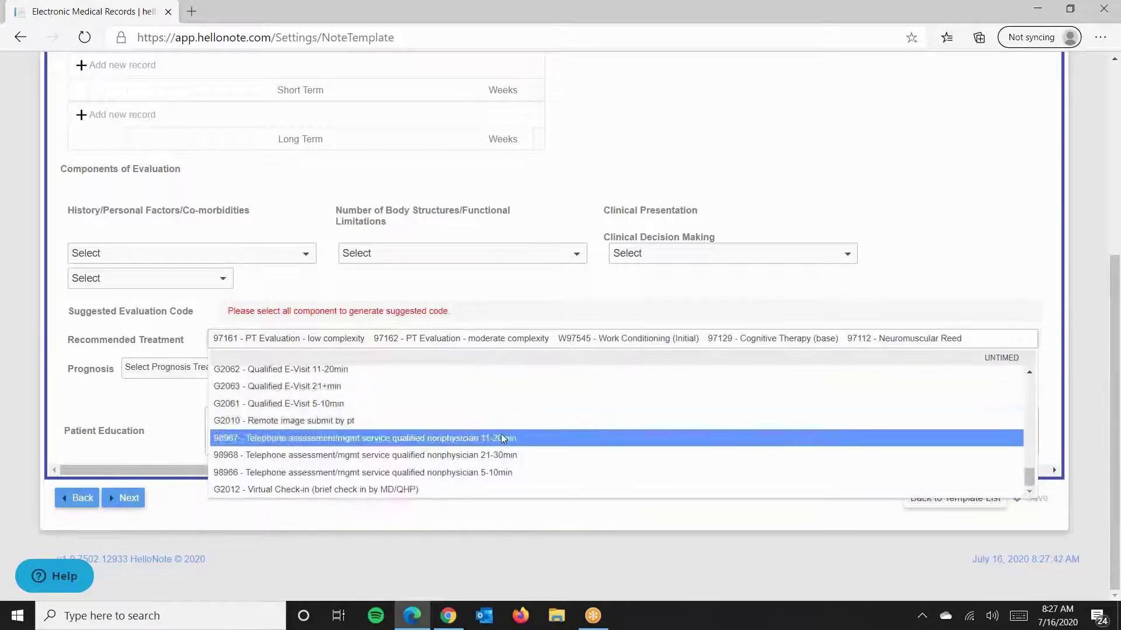
left_click(123, 498)
Mark Document Medical Necessity Exists and save the template.
scroll(376, 155, "down", 2)
left_click(65, 442)
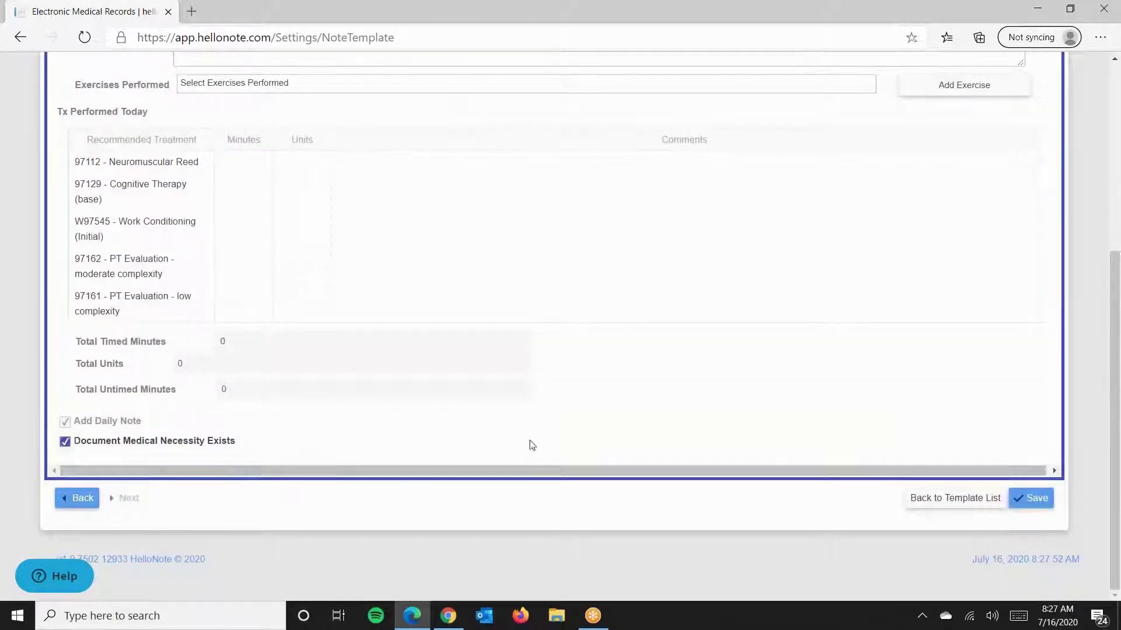
left_click(1031, 497)
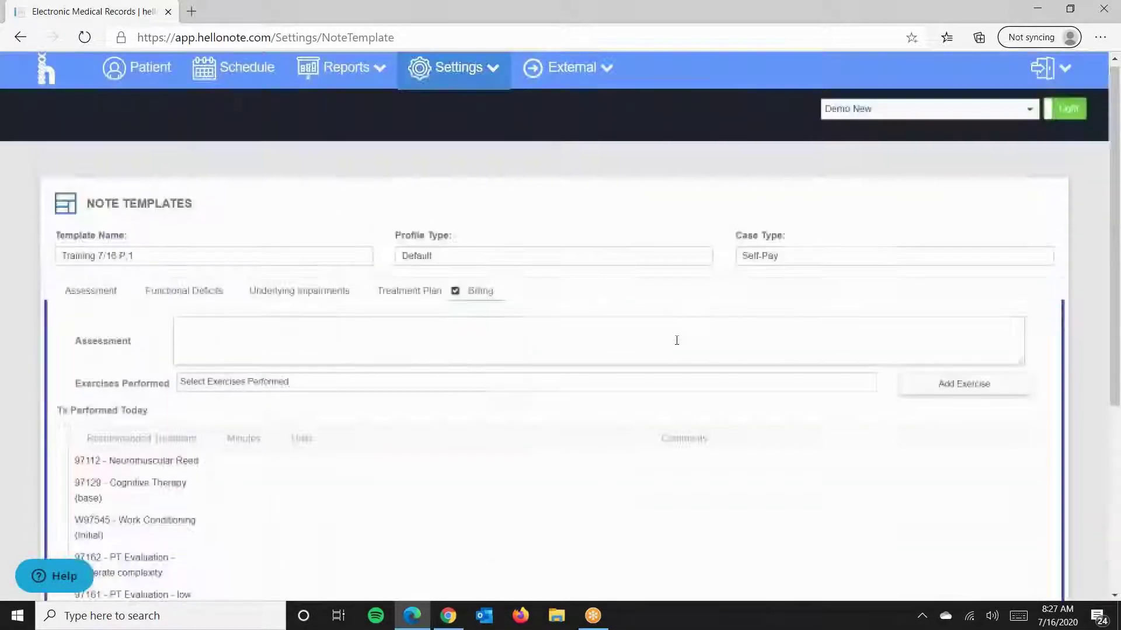
left_click(146, 85)
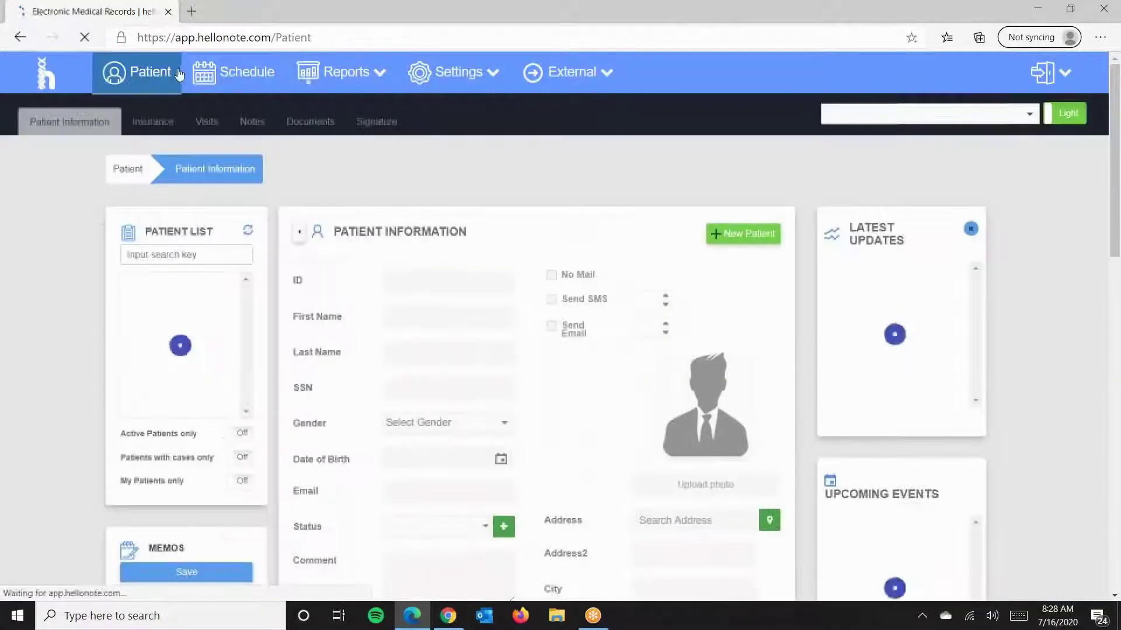
Select the PT patient and open the note list for their PT Training case.
scroll(200, 356, "down", 3)
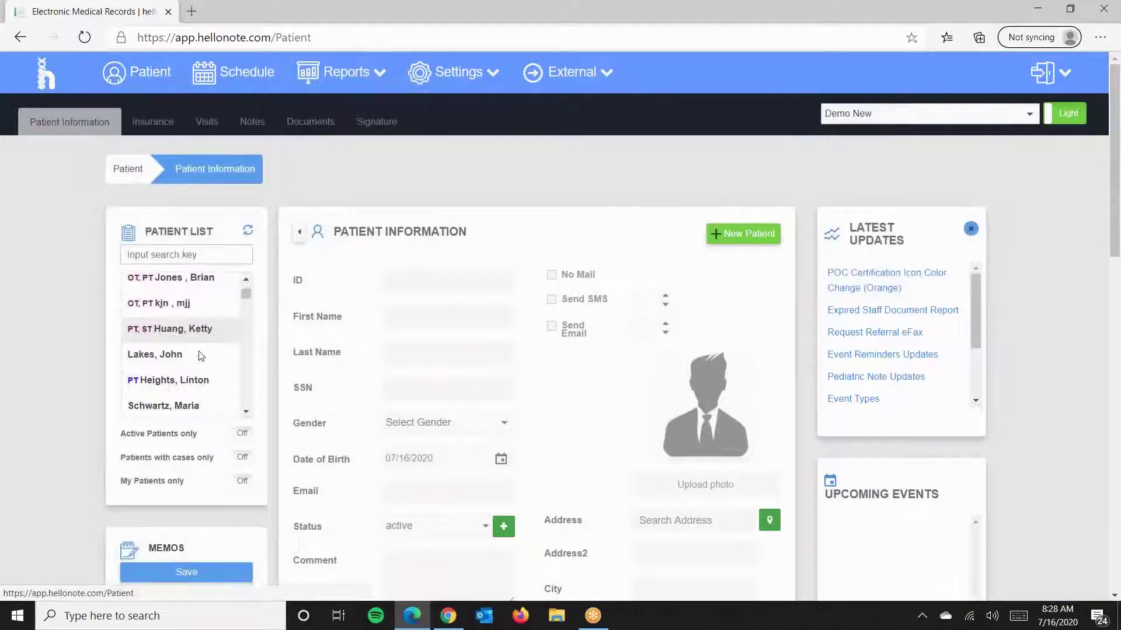
scroll(209, 342, "down", 2)
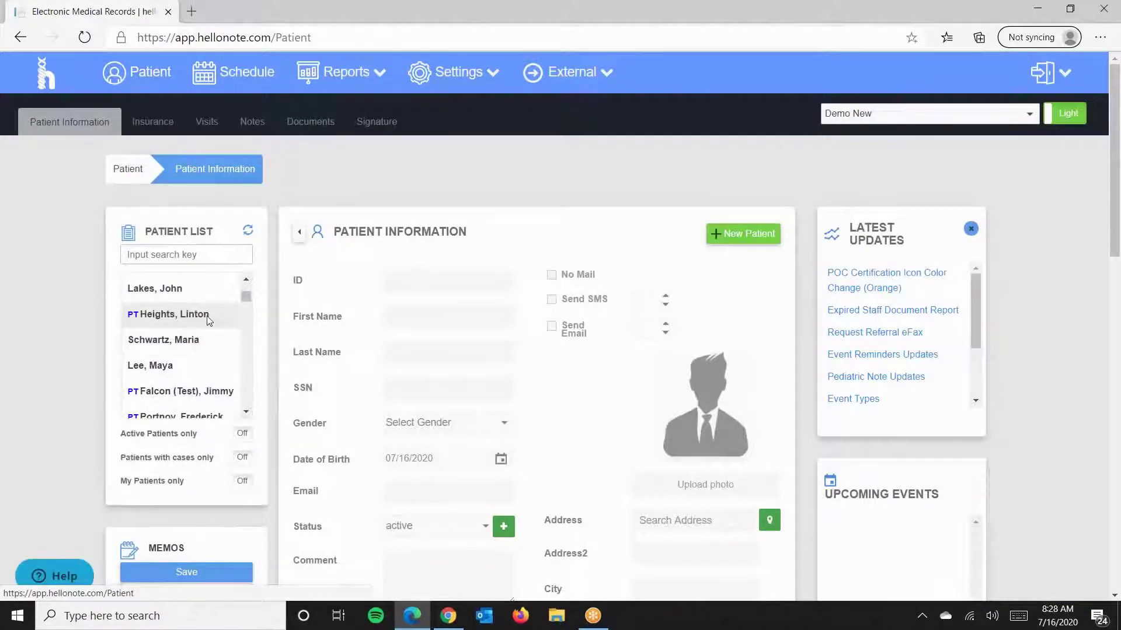
left_click(207, 317)
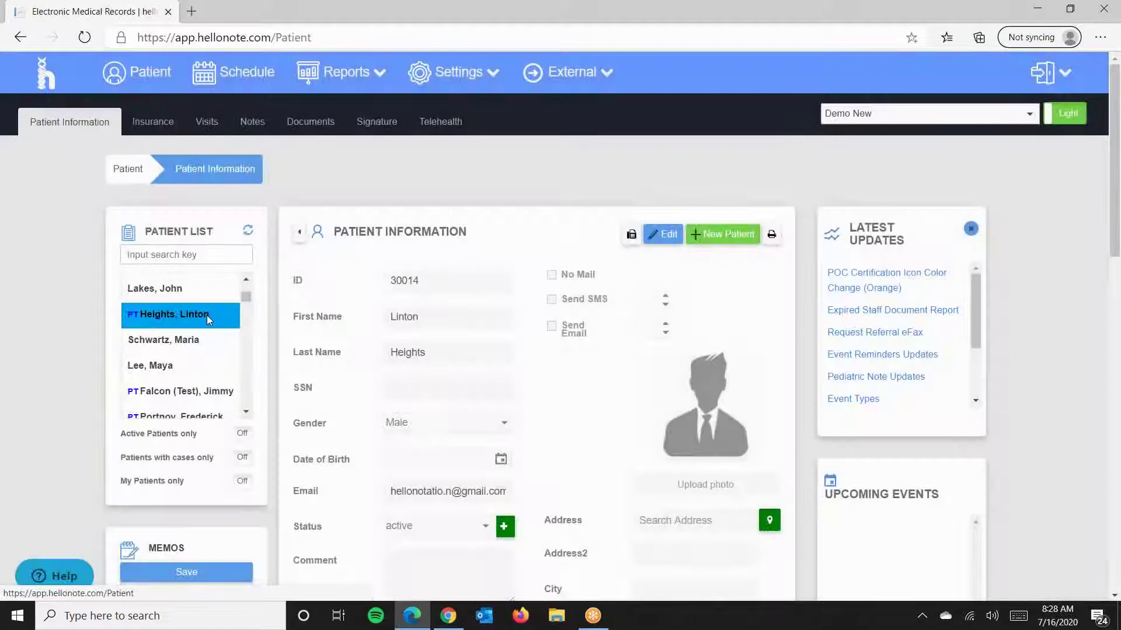
scroll(278, 318, "down", 1)
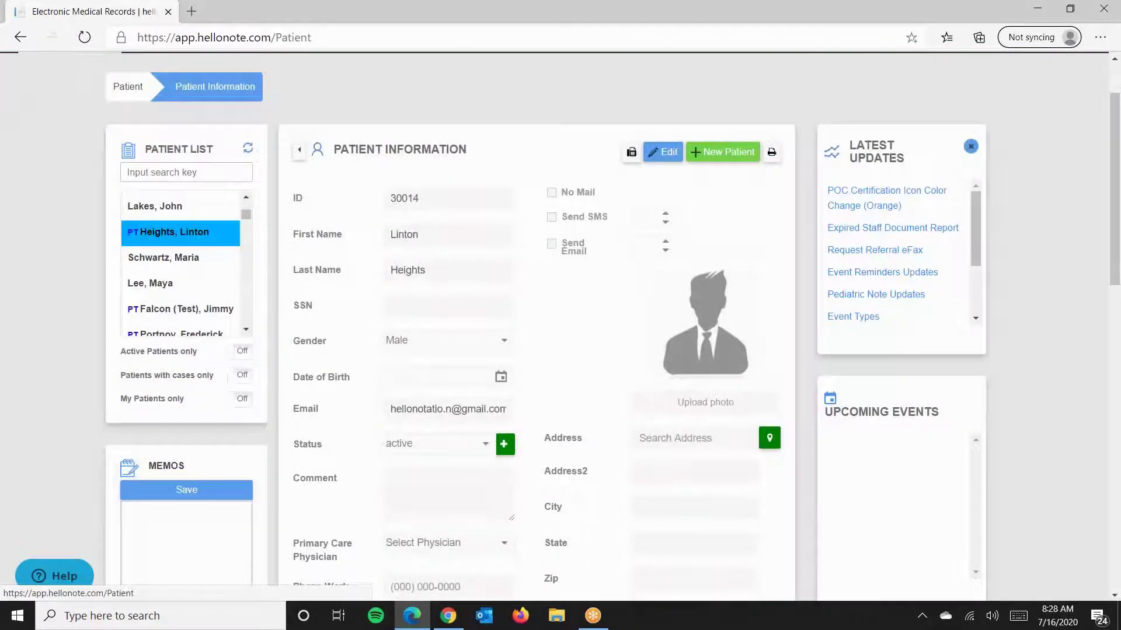
scroll(218, 193, "up", 1)
left_click(252, 121)
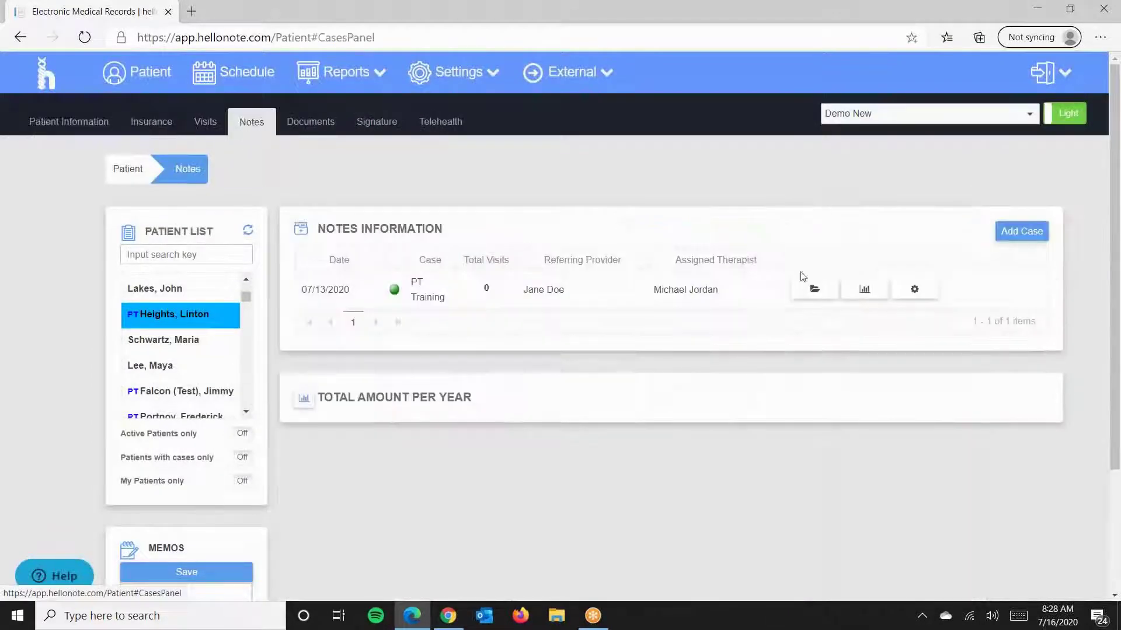
left_click(851, 292)
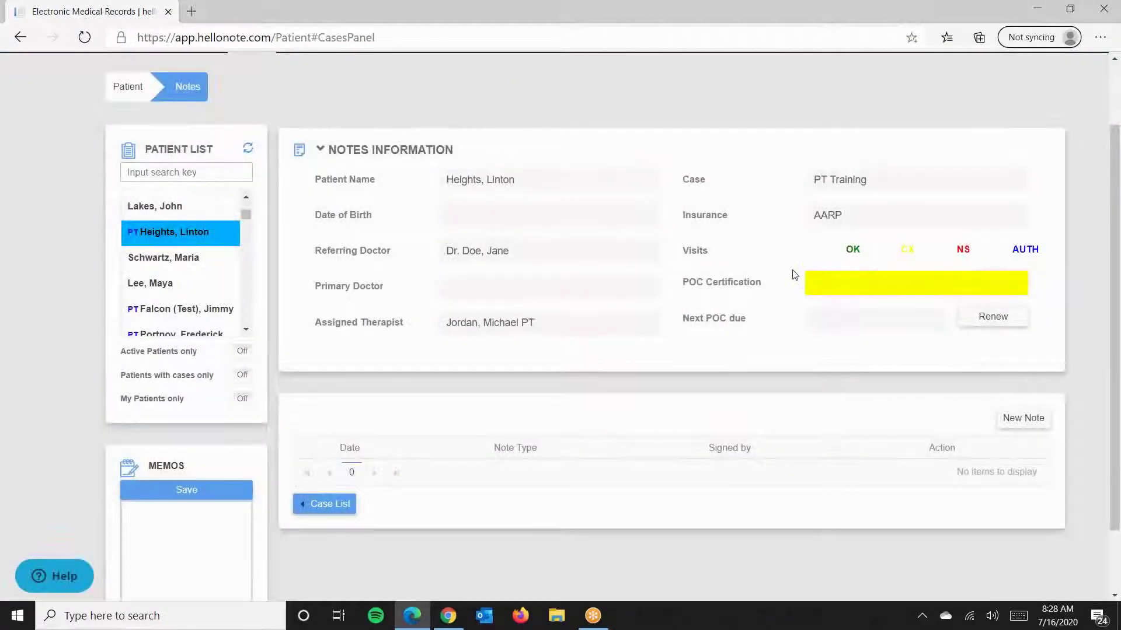
Start a new note on the PT Training case and choose Pick Template.
scroll(992, 350, "down", 1)
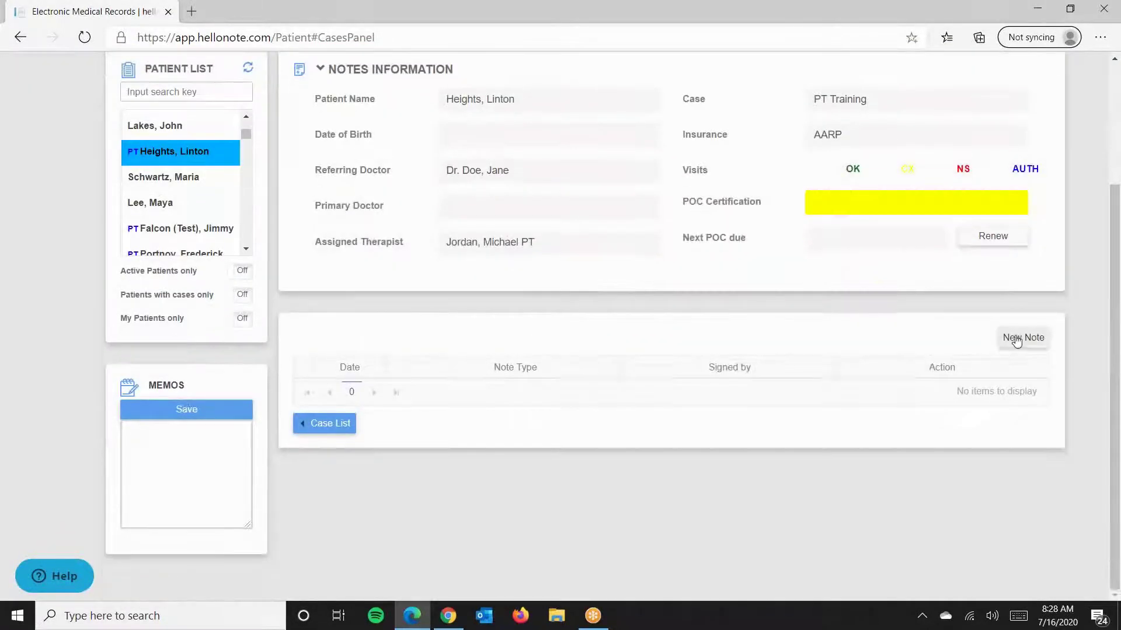
left_click(1022, 337)
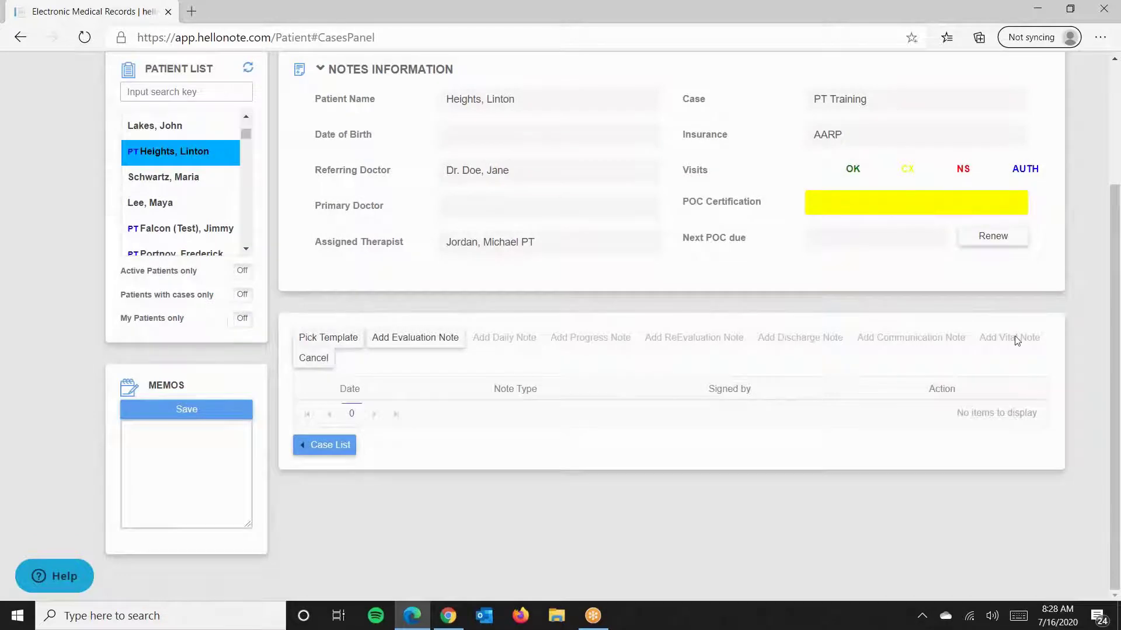
left_click(337, 339)
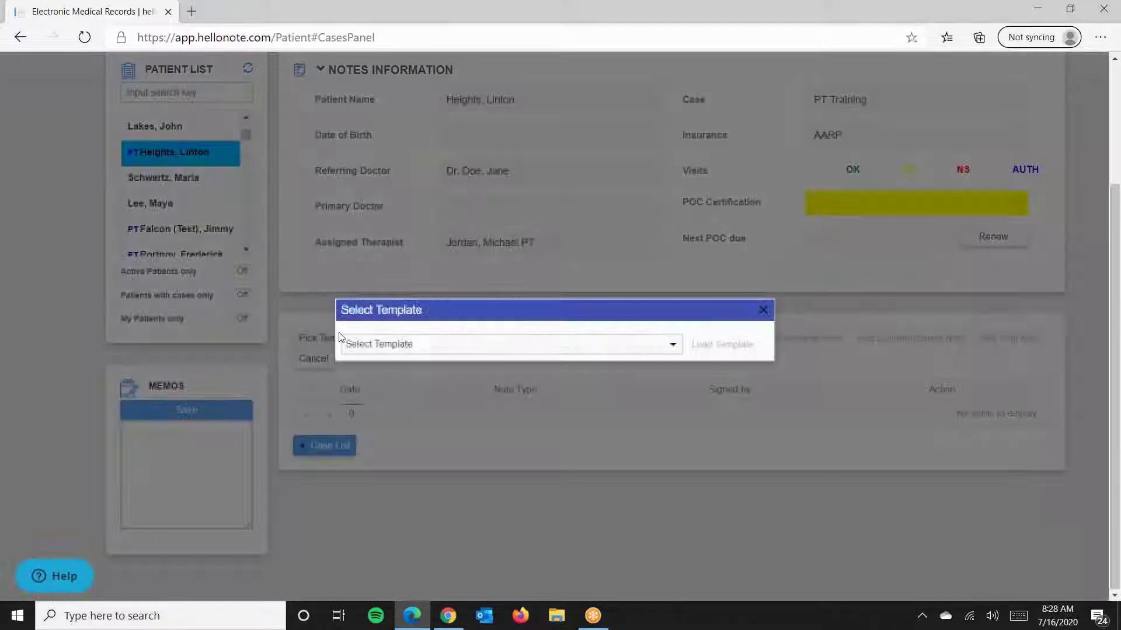
Select the Training 7/16 P:1 template from the dropdown and load it into the note.
left_click(436, 346)
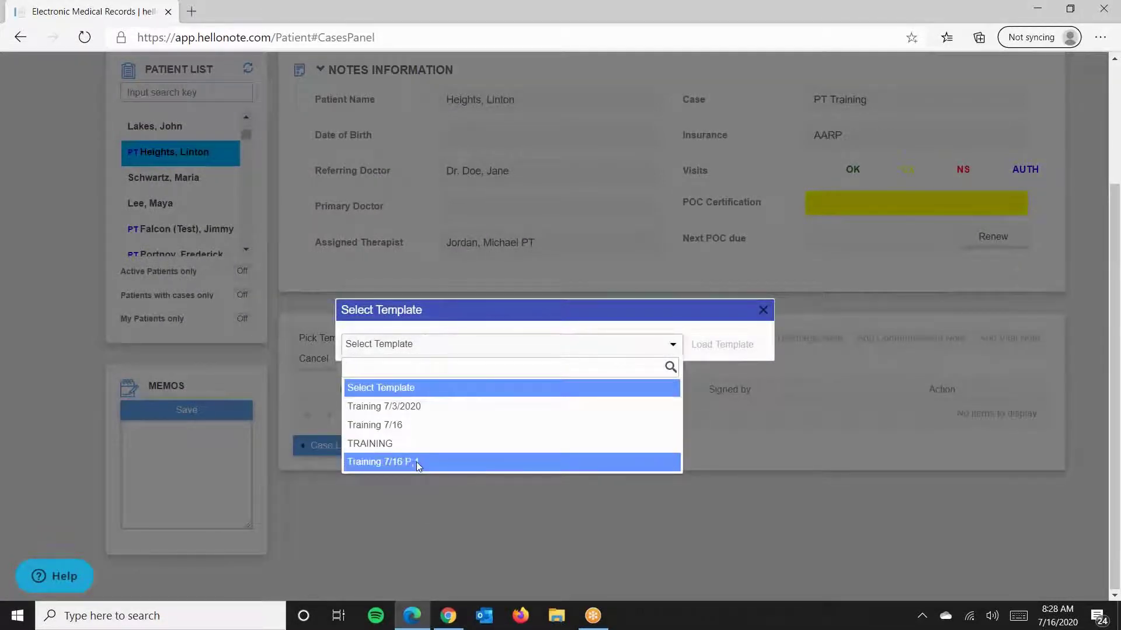
left_click(416, 462)
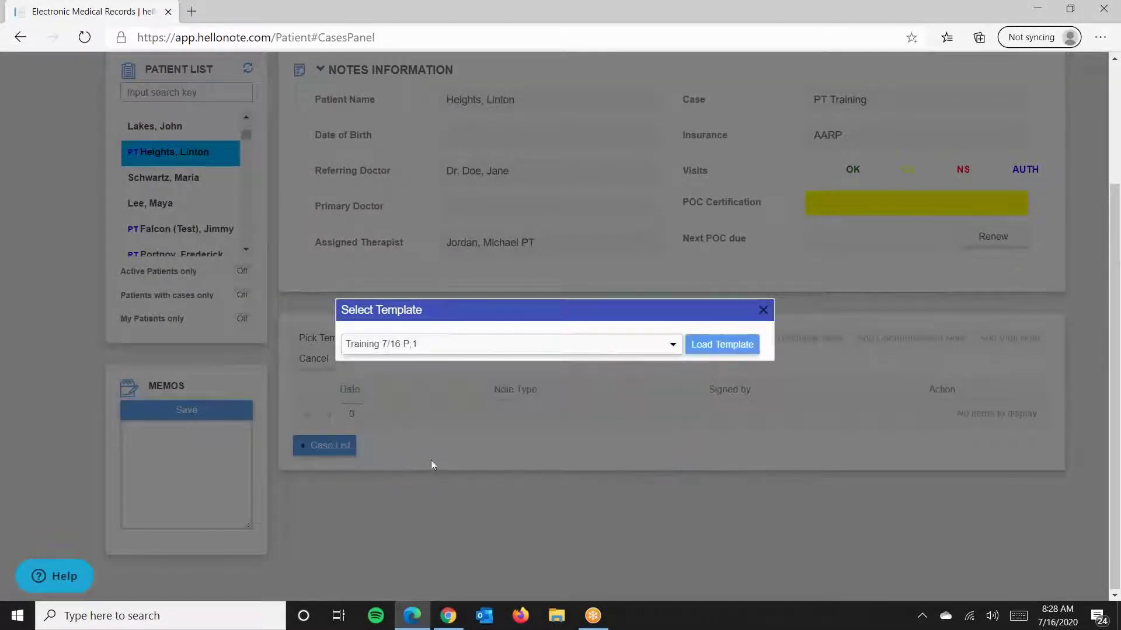
left_click(707, 349)
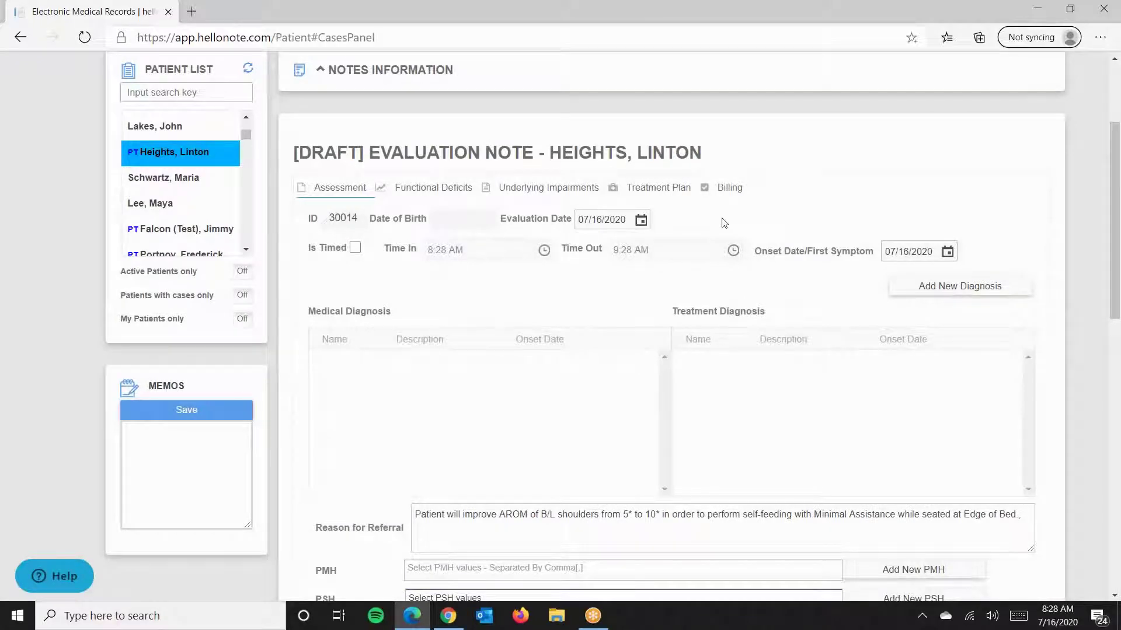
Set Height to 5 feet and 5 inches, then continue to Functional Deficits.
scroll(713, 226, "down", 3)
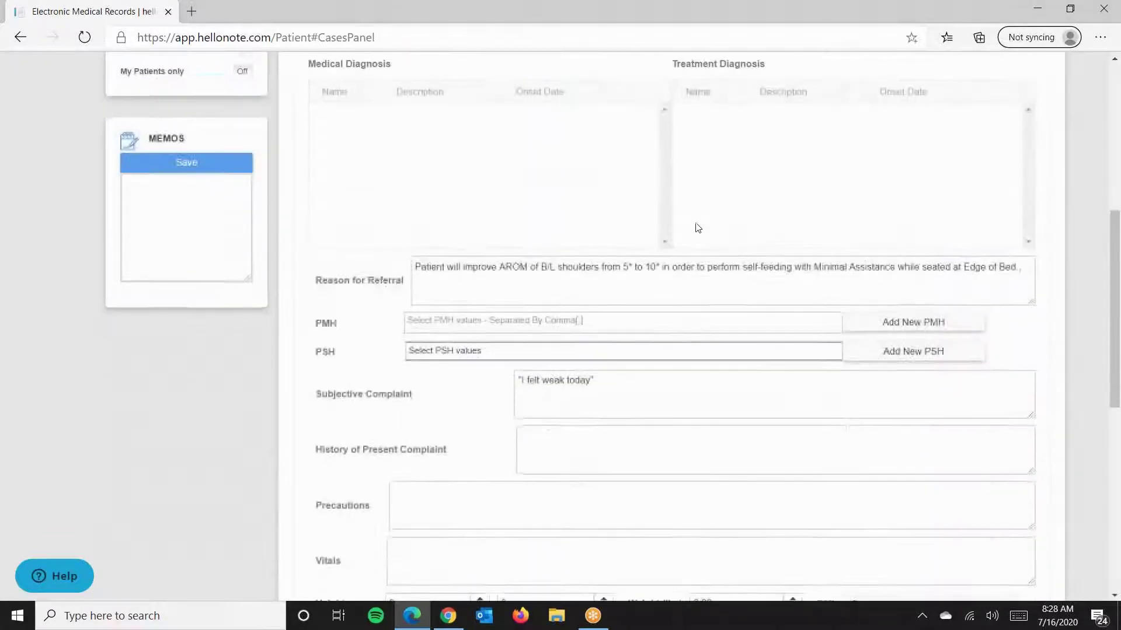
scroll(685, 227, "down", 8)
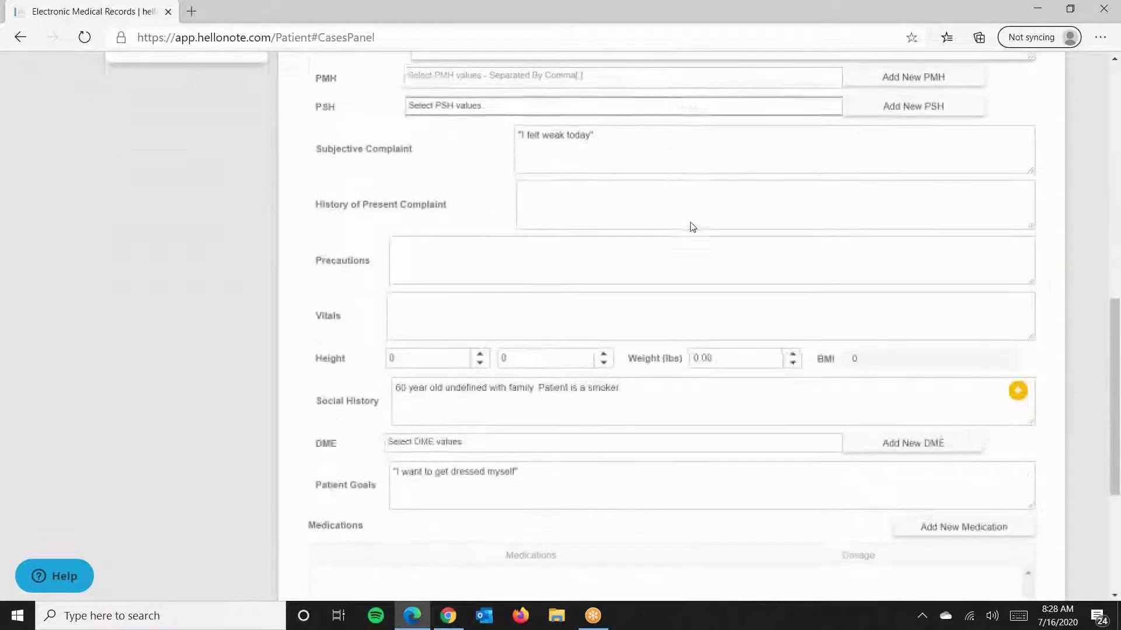
scroll(699, 220, "down", 3)
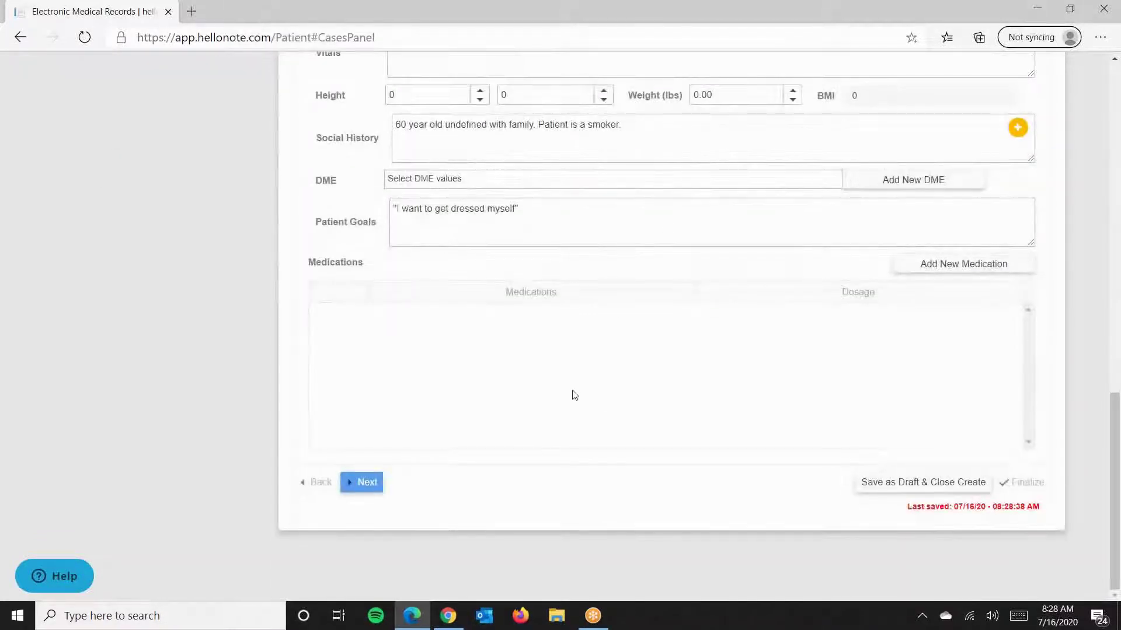
scroll(567, 395, "up", 6)
scroll(562, 397, "down", 3)
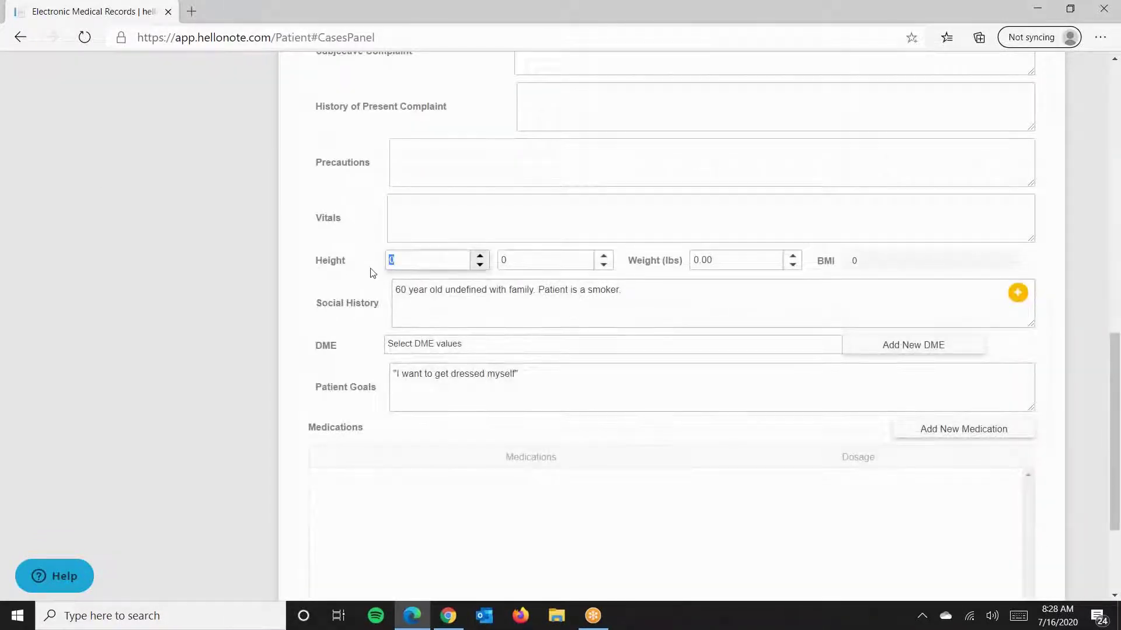
key("BackSpace")
type("6")
key("Tab")
key("Delete")
key("shift+Tab")
type("5")
key("shift+Tab")
left_click(659, 263)
type("5")
scroll(583, 351, "down", 2)
left_click(362, 571)
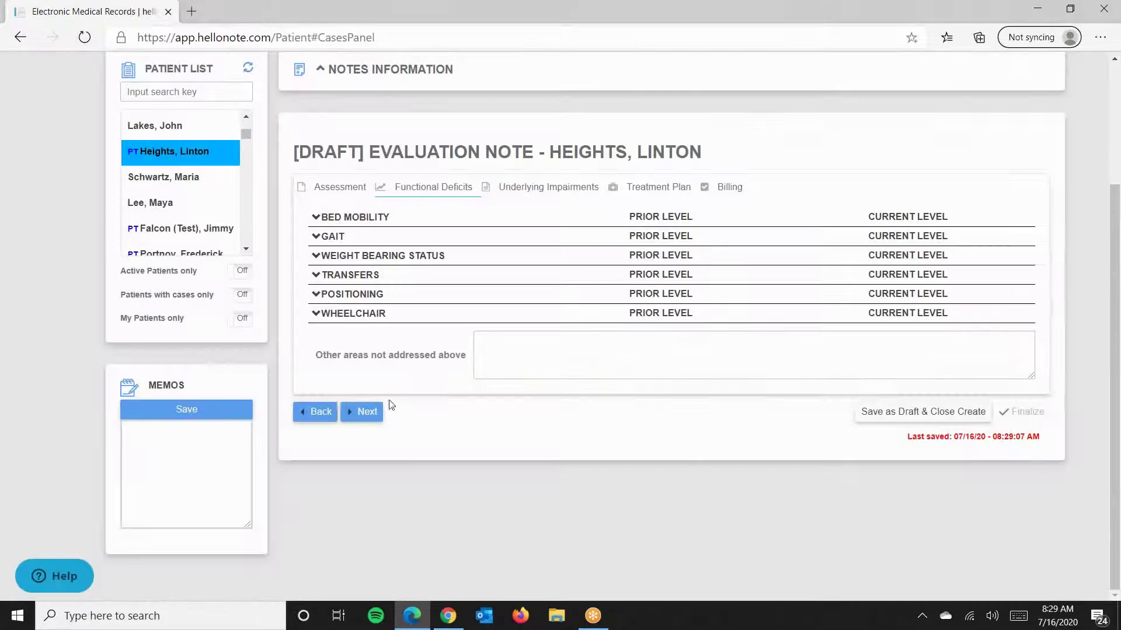
Set Positioning prior level to modified independence and current level to Independence.
left_click(351, 293)
left_click(615, 369)
left_click(643, 460)
left_click(905, 369)
left_click(828, 417)
left_click(362, 513)
Save the note as a draft, confirm, and dismiss the success message.
scroll(463, 429, "down", 10)
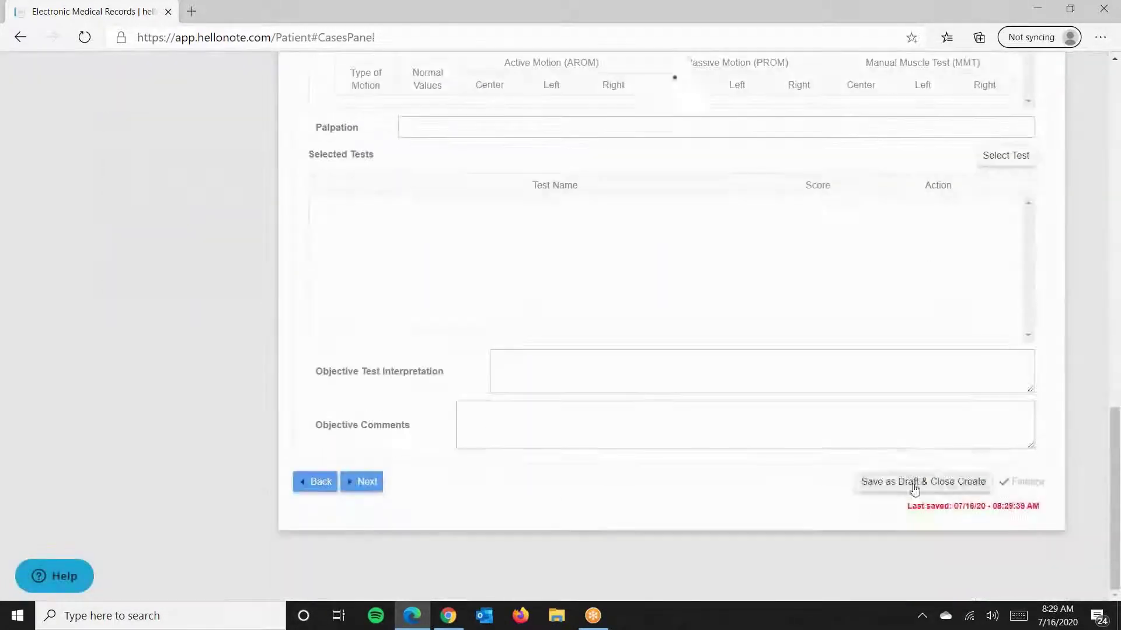
left_click(915, 483)
left_click(618, 362)
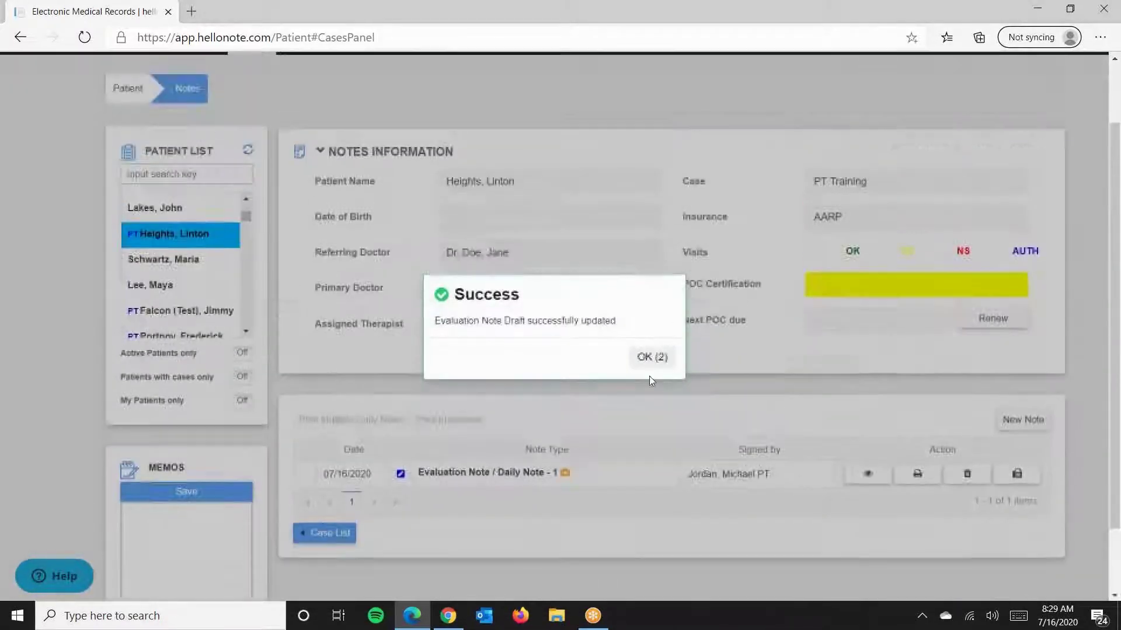
left_click(651, 357)
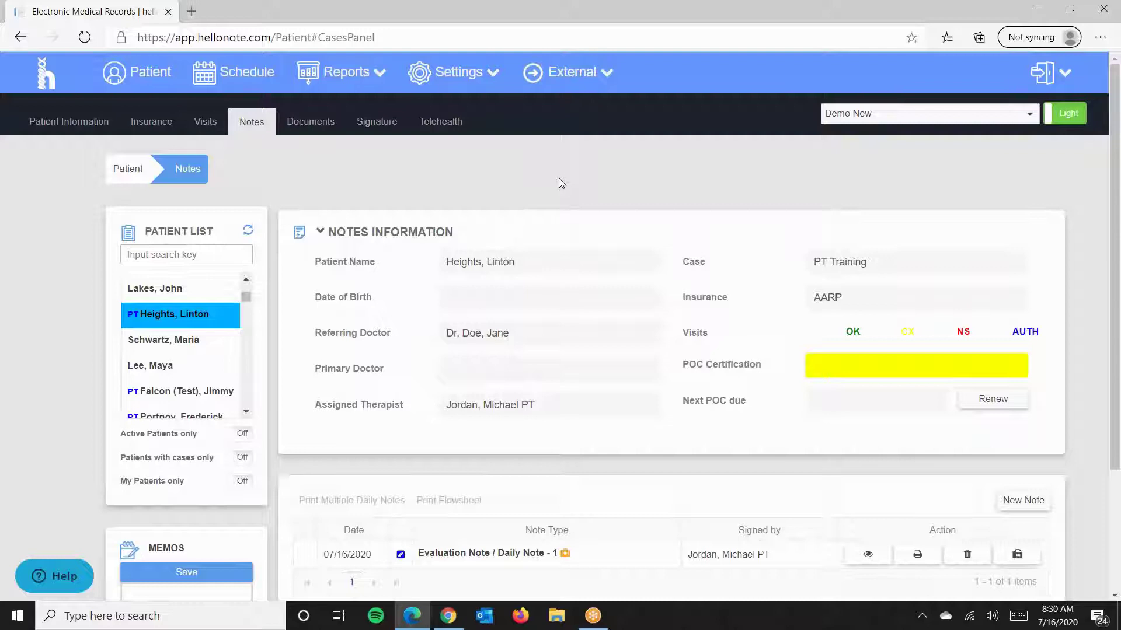
Open the Autocomplete library from the Settings menu.
left_click(479, 85)
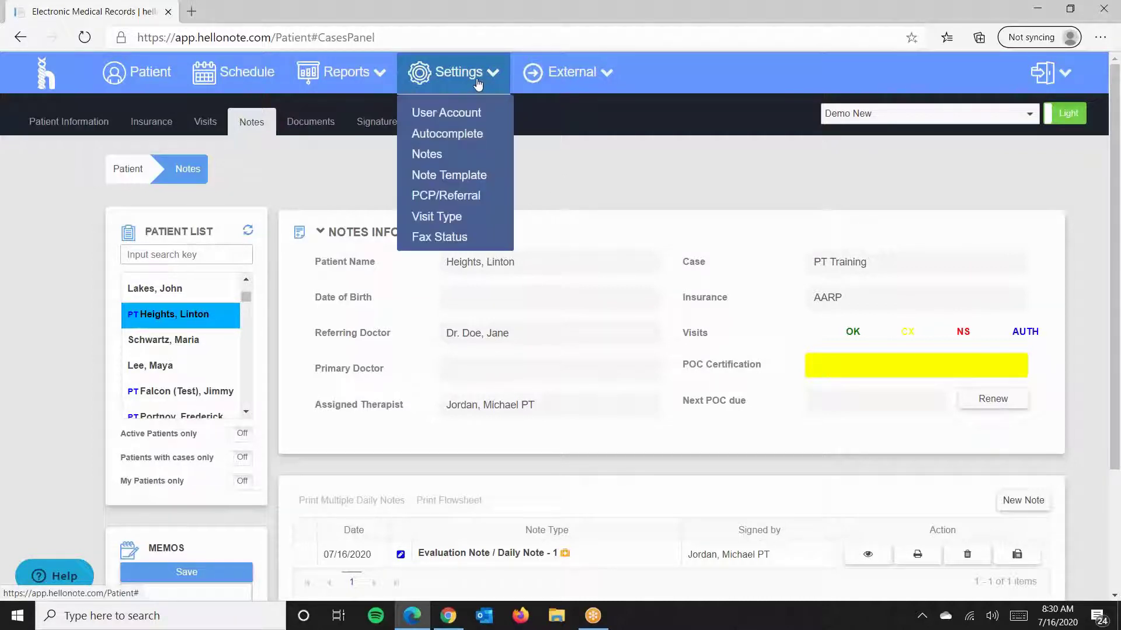
left_click(447, 134)
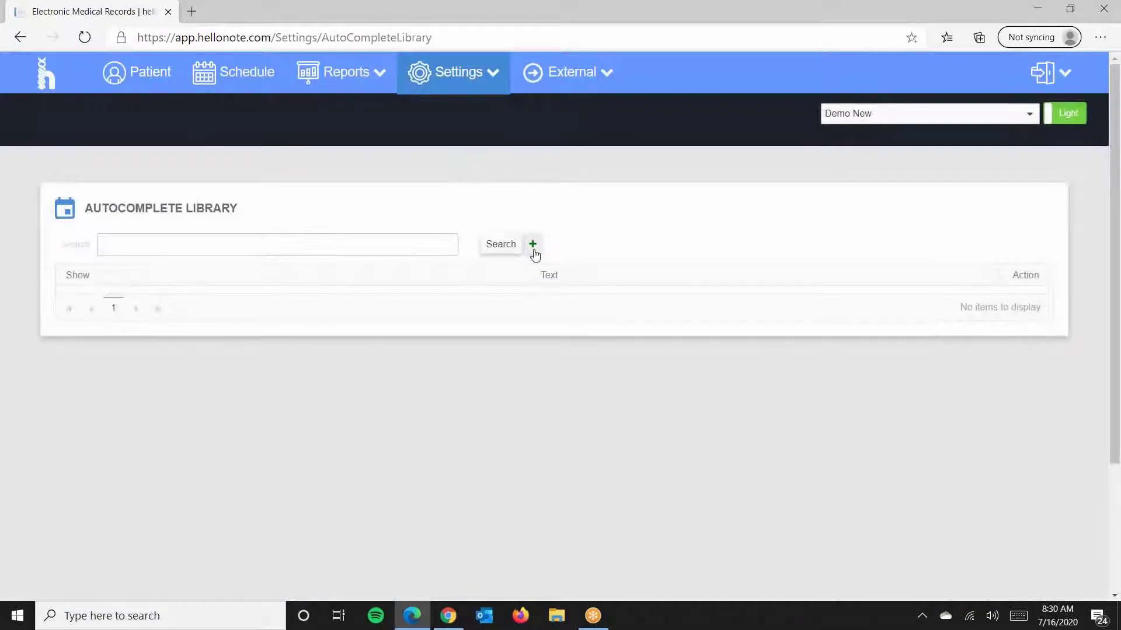
Save 'I feel weak today' as a new autocomplete value, then go back to the Patient page.
left_click(533, 245)
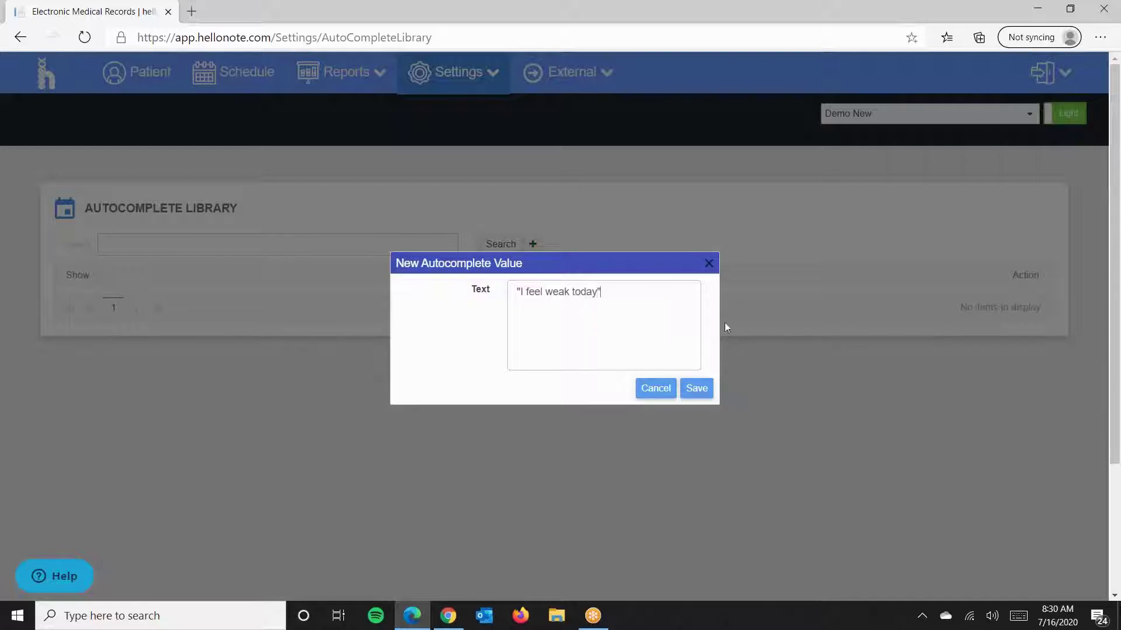
left_click(695, 390)
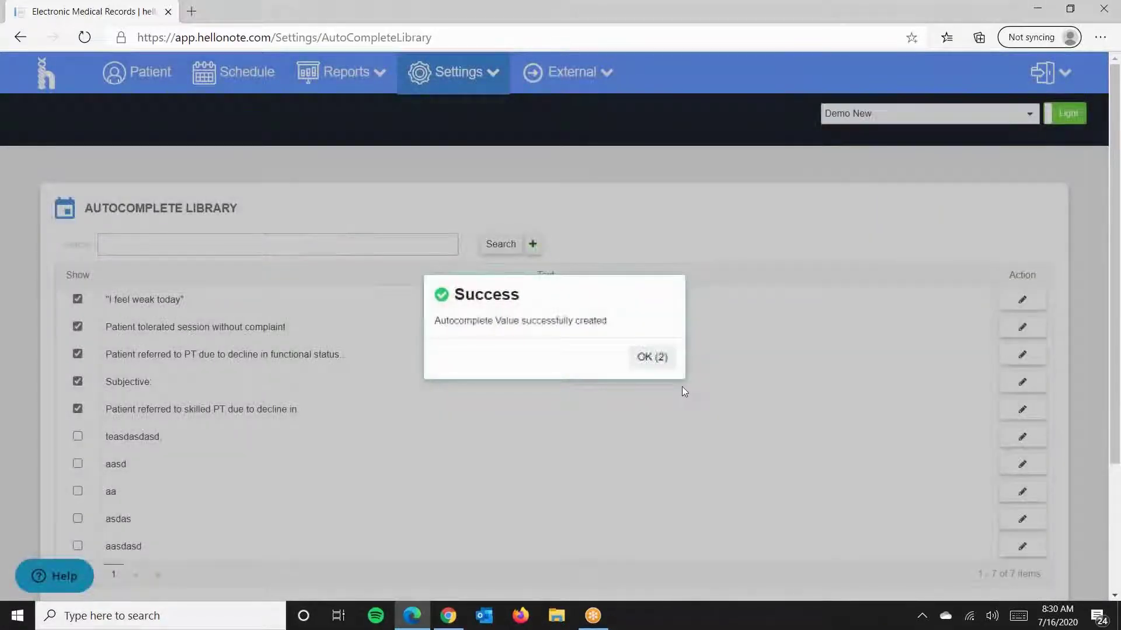
left_click(658, 353)
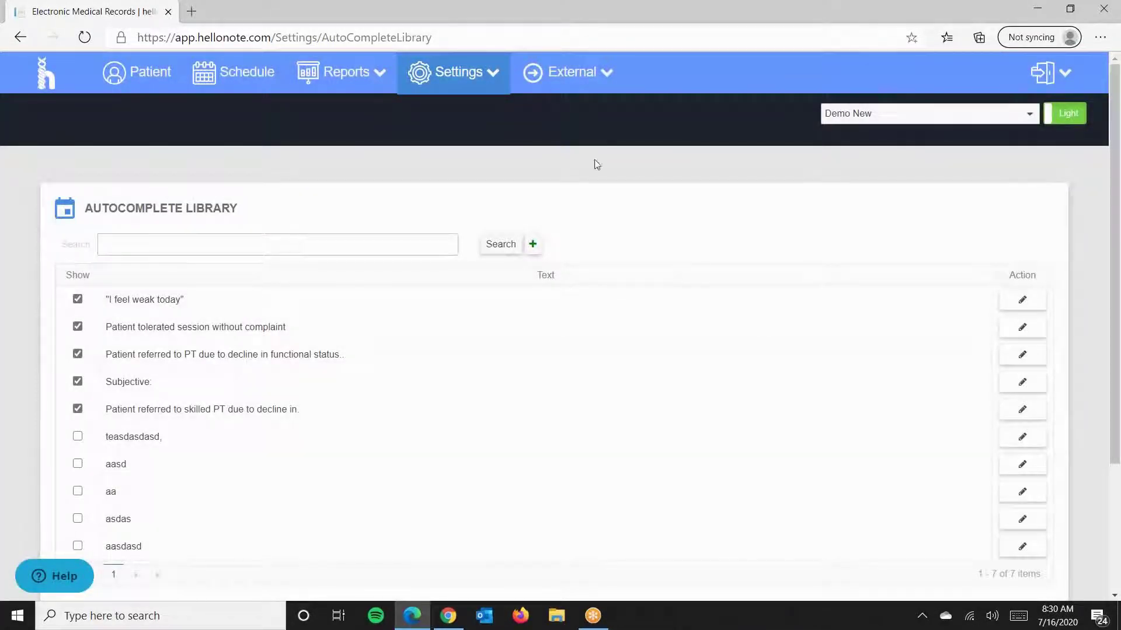
left_click(140, 72)
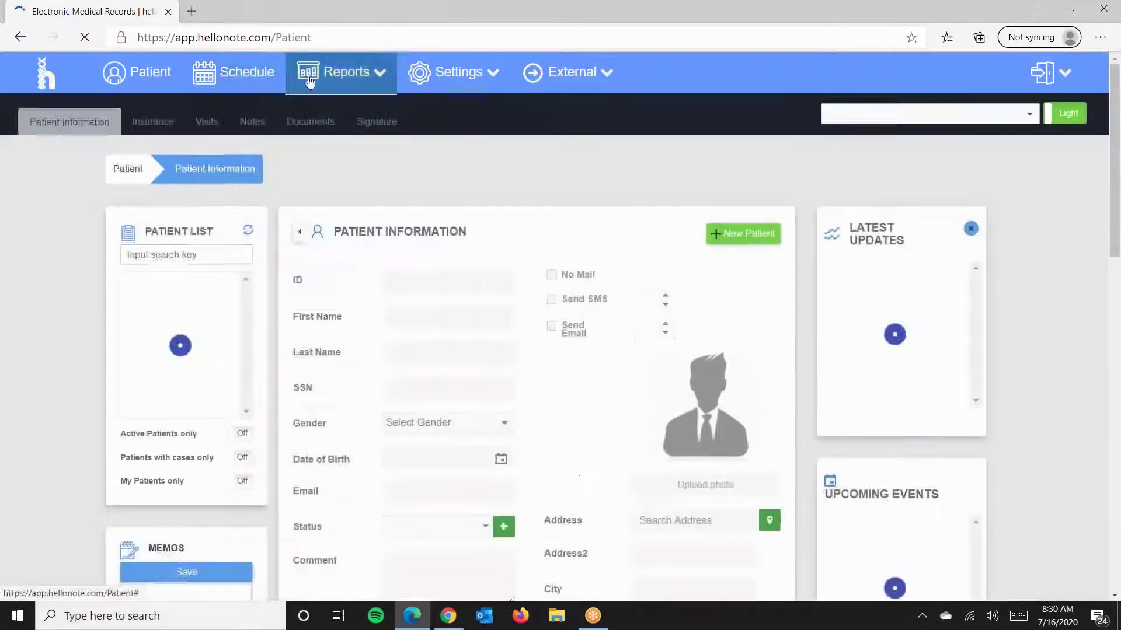
Load the patient from the Patient List and view the PT Training case's draft Evaluation Note.
scroll(110, 225, "down", 2)
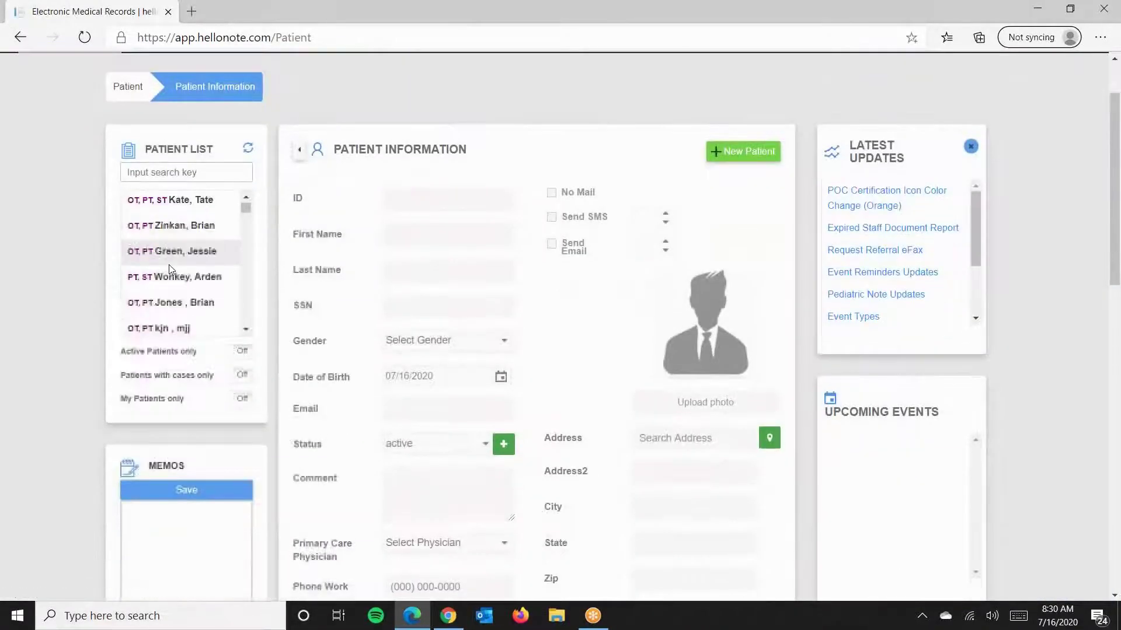
scroll(170, 264, "down", 3)
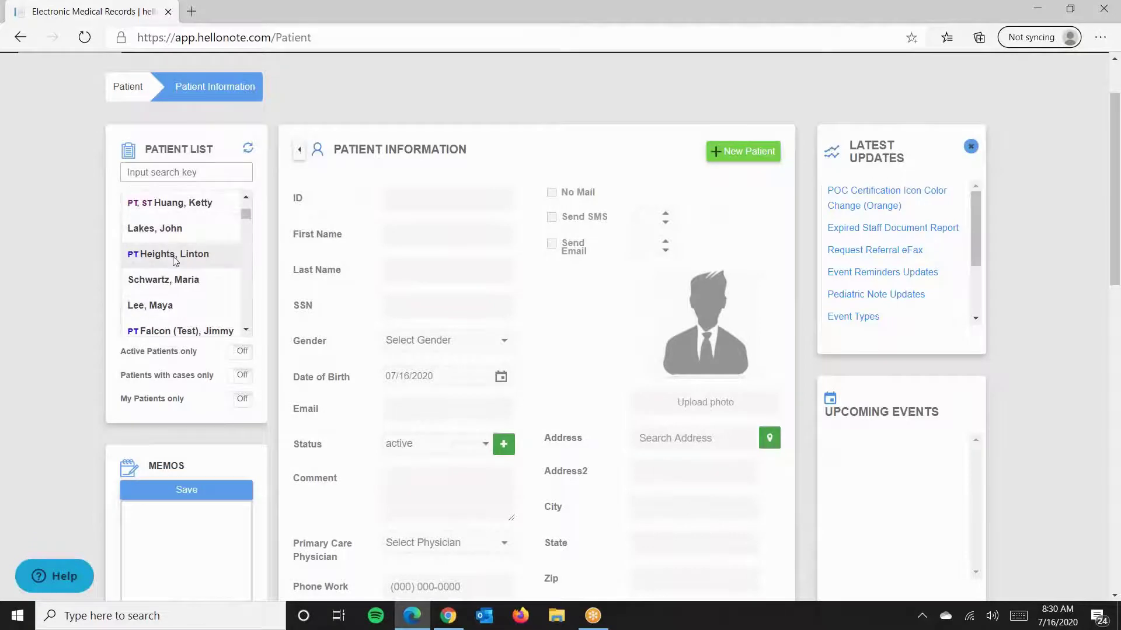
left_click(173, 257)
scroll(172, 257, "up", 2)
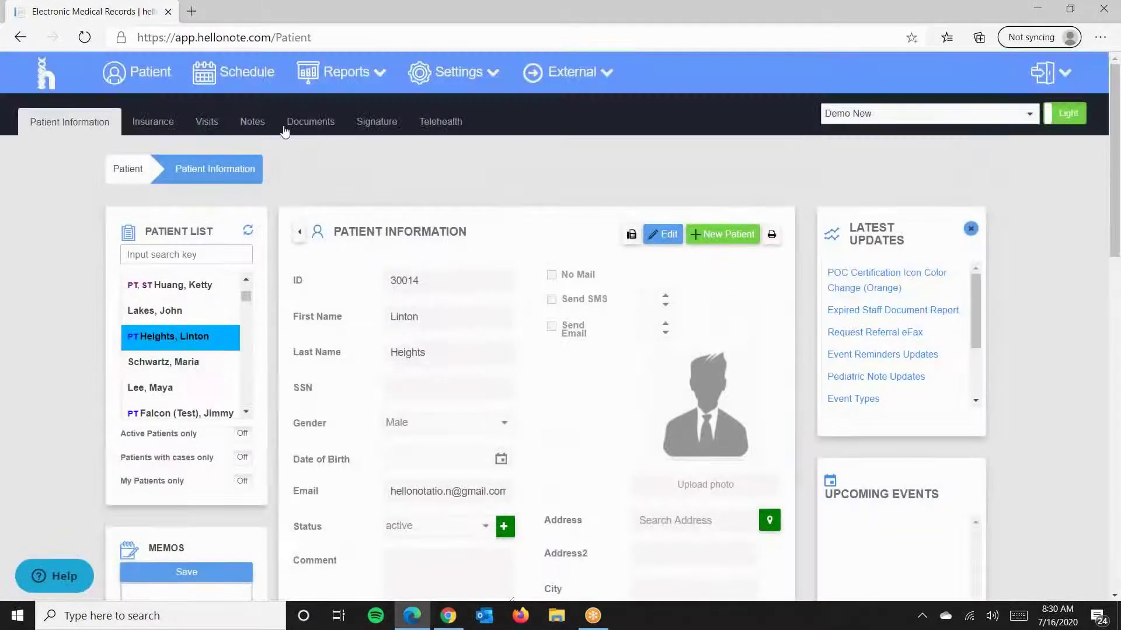
left_click(251, 121)
left_click(812, 290)
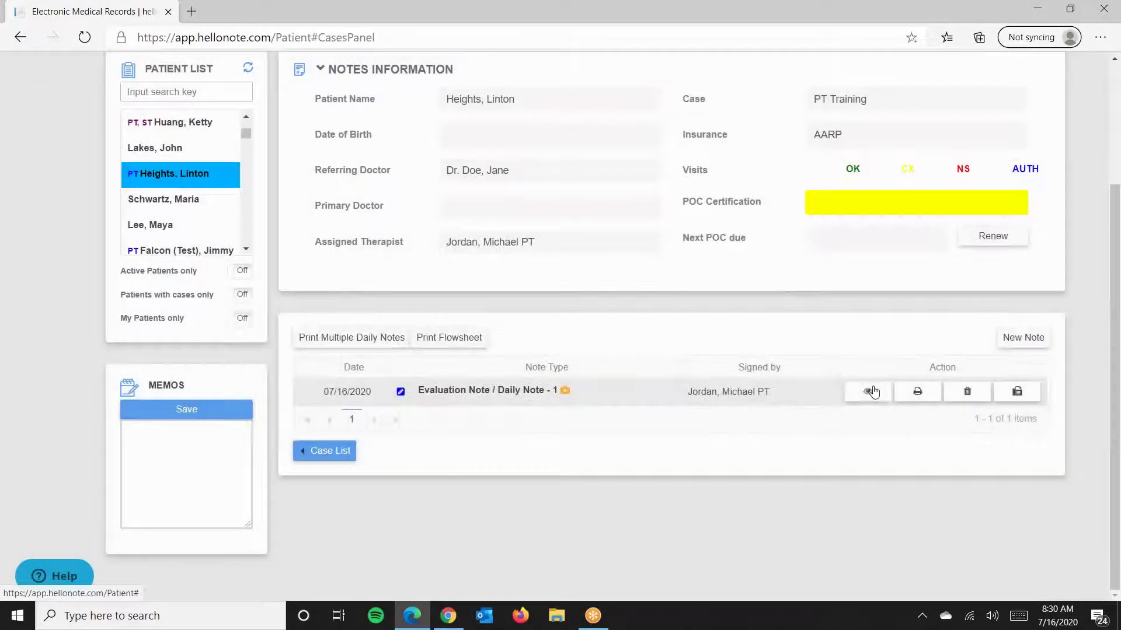
left_click(870, 391)
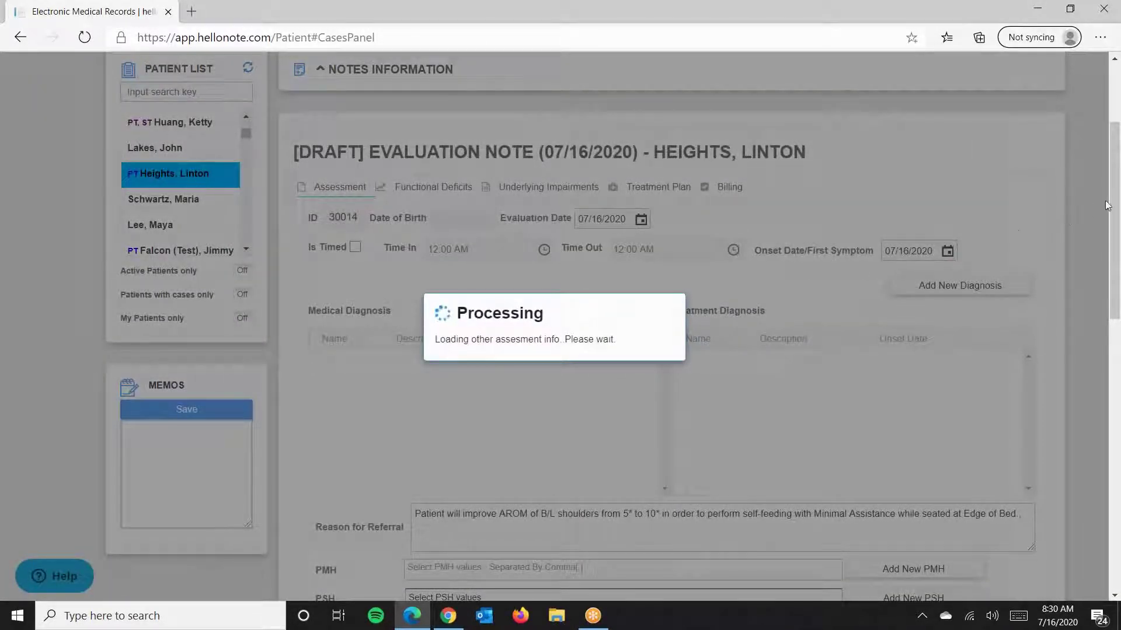
Replace the Subjective Complaint with the 'I feel weak today' suggestion, adding '!' after it.
scroll(719, 219, "down", 4)
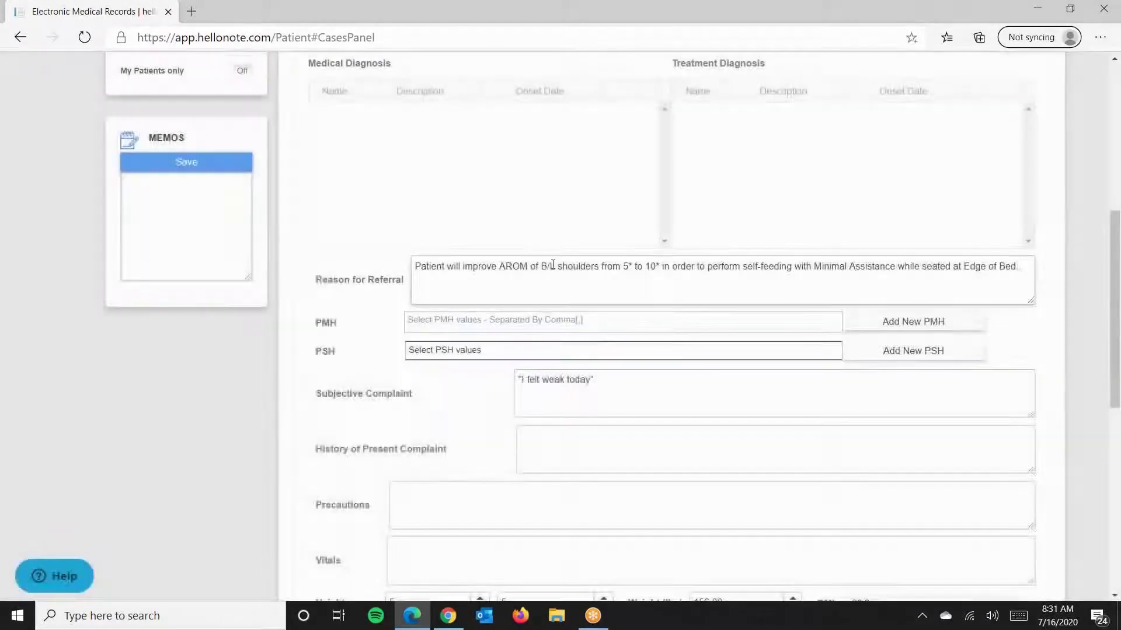
left_click_drag(629, 375, 500, 389)
key("BackSpace")
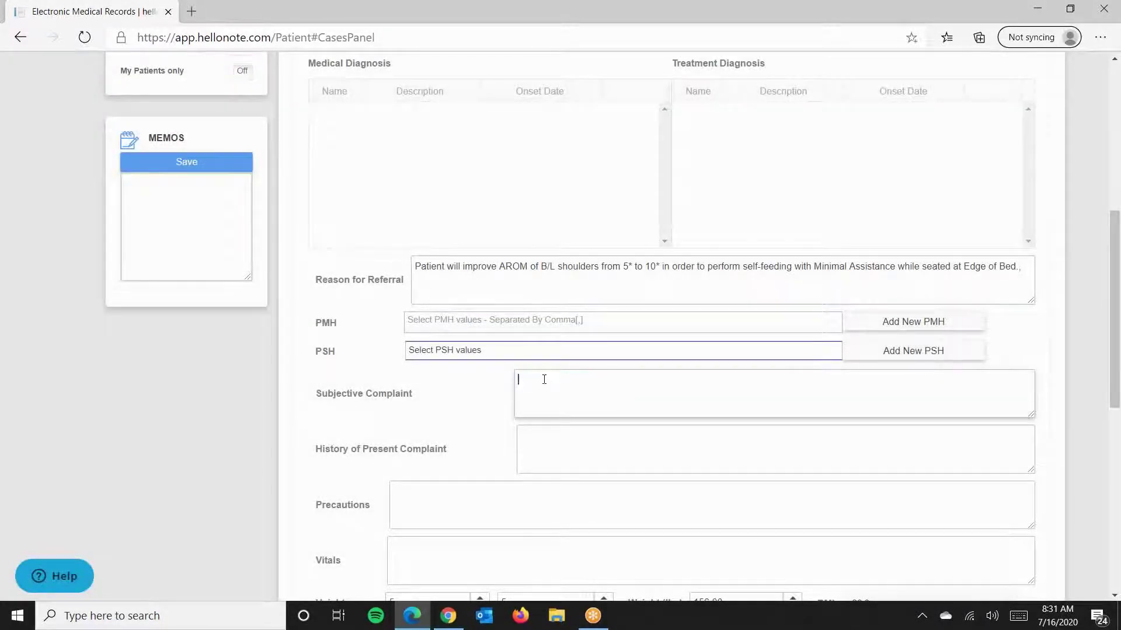
left_click(553, 377)
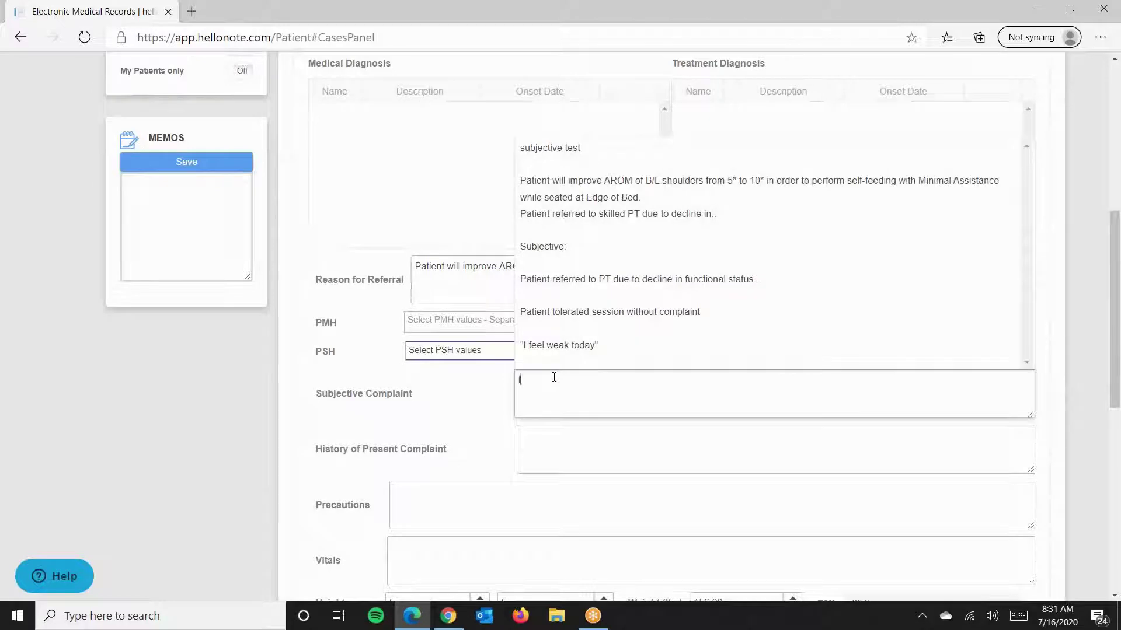
type("\"I fee")
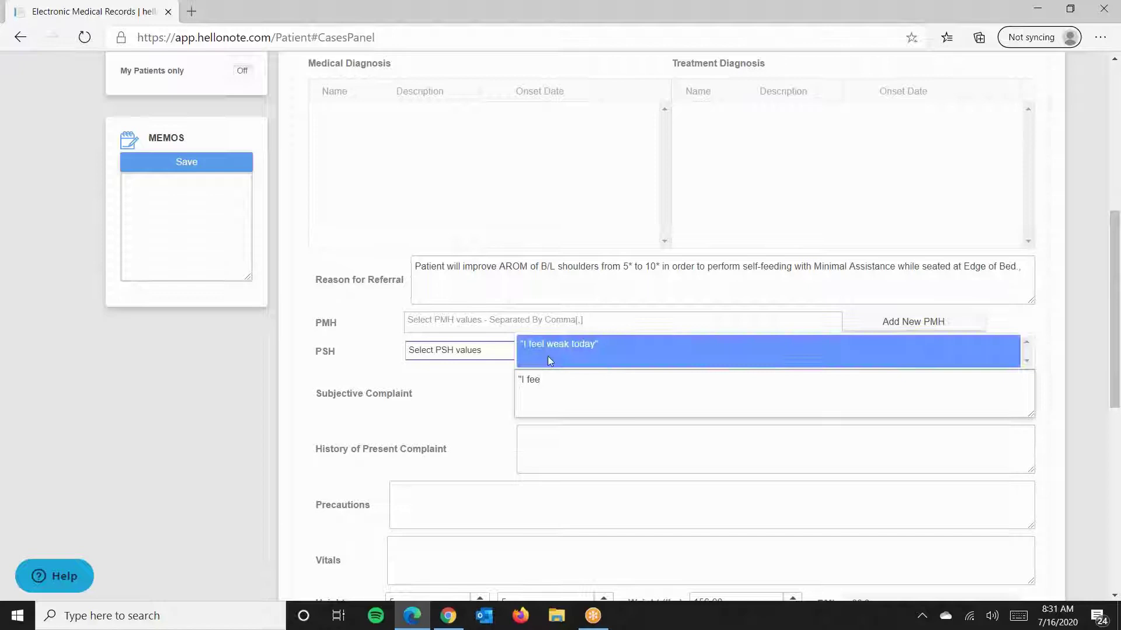
left_click(548, 356)
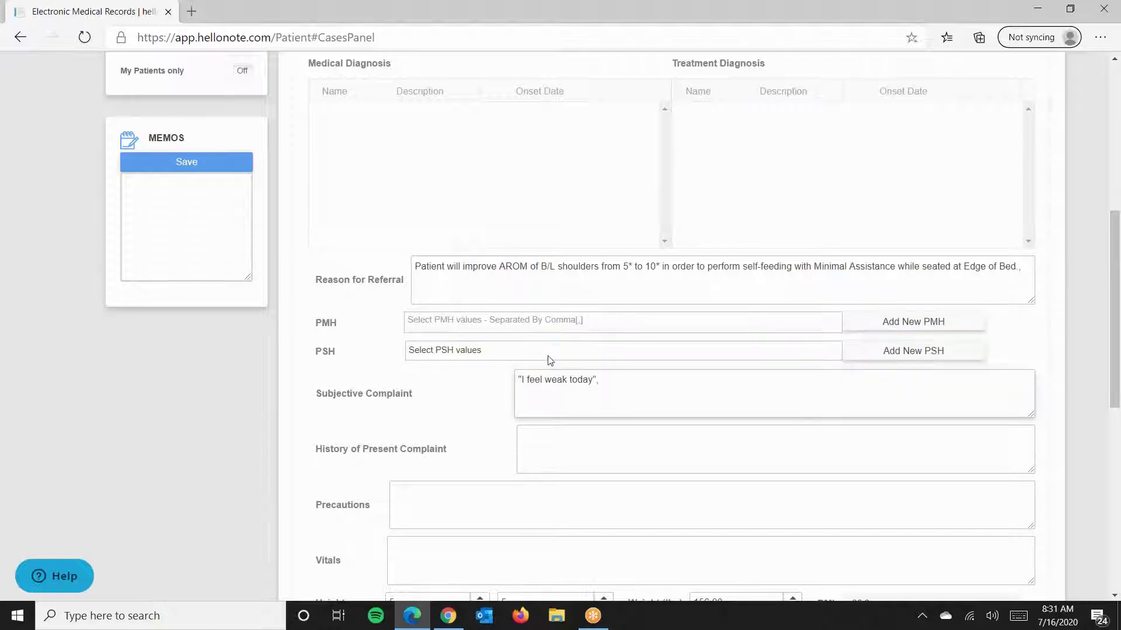
left_click(585, 357)
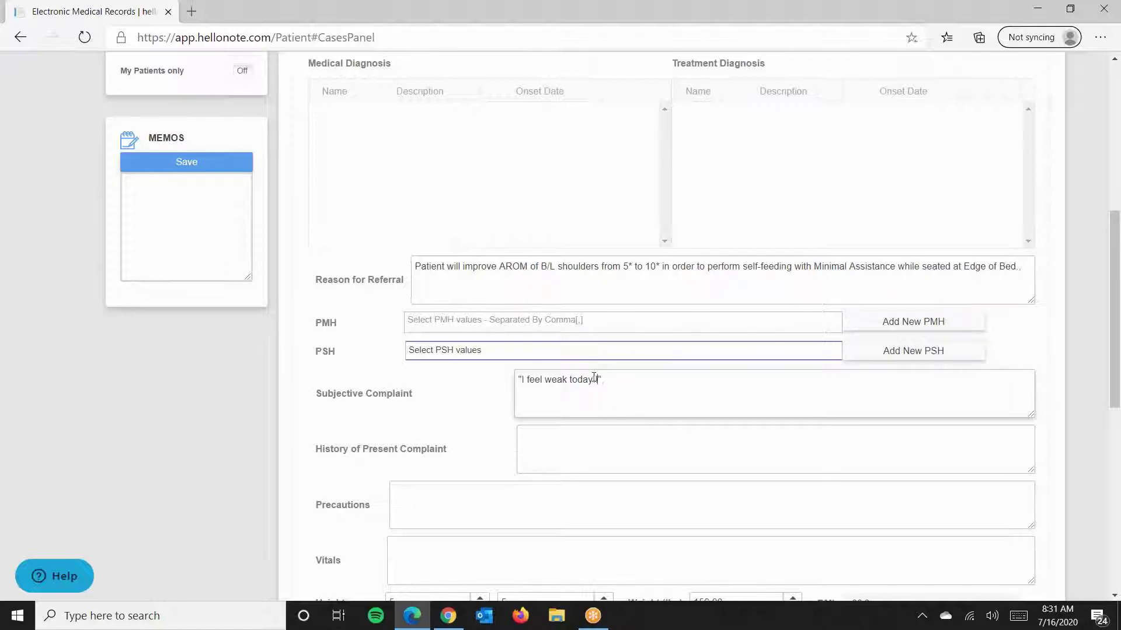
type("!!!!")
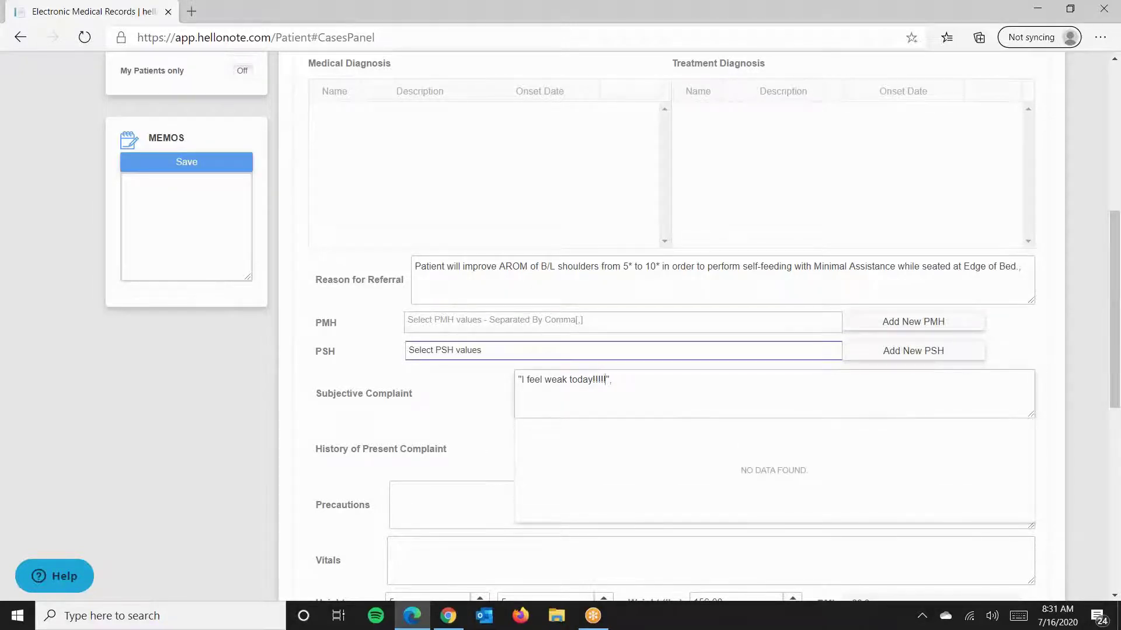
Save the evaluation note as a draft, close it and confirm.
scroll(770, 343, "down", 9)
left_click(939, 484)
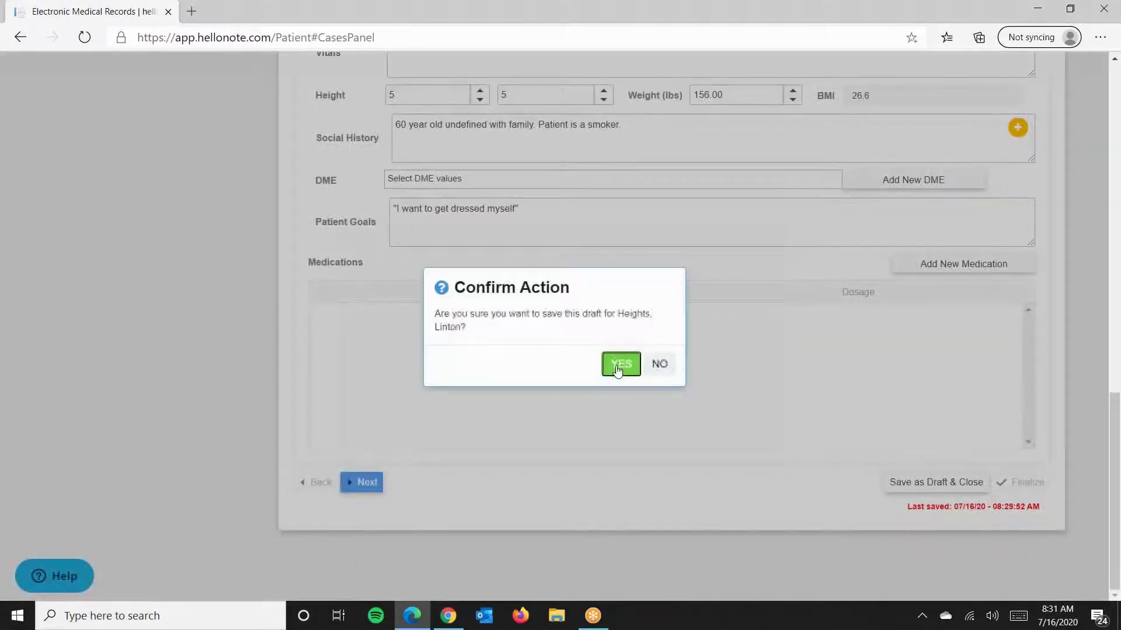
left_click(620, 365)
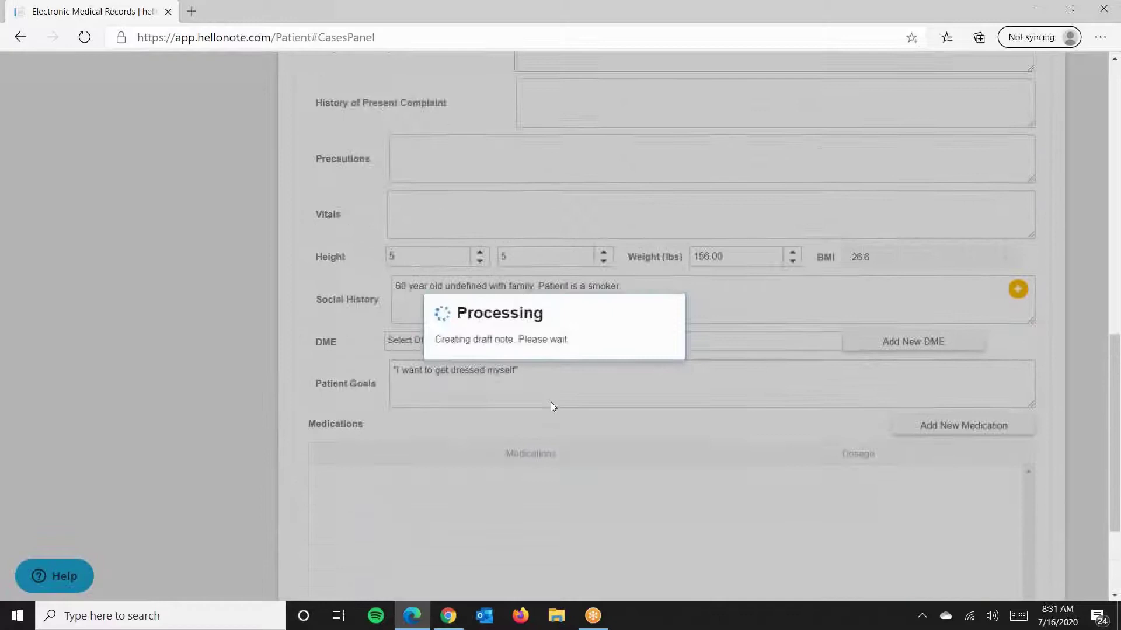